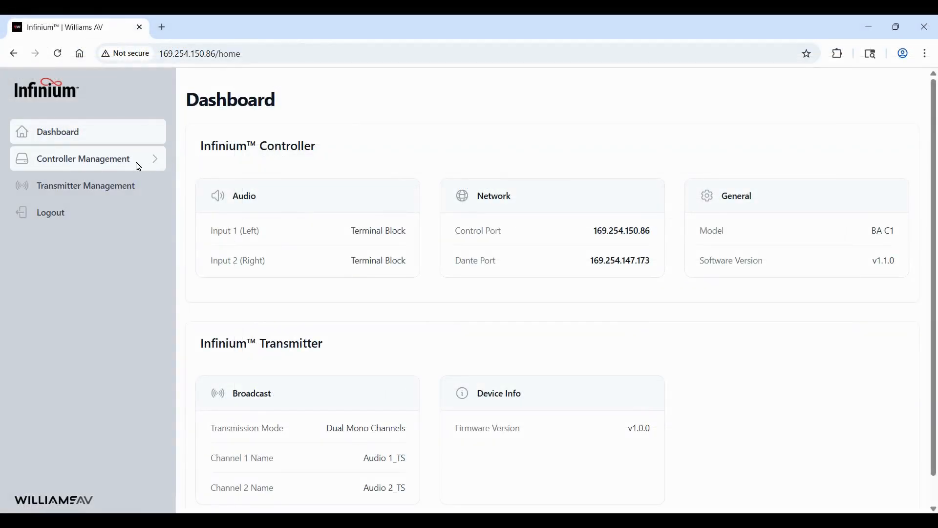
- Show Input 1 (Left) audio details: 0 dB gain, Terminal Block source, Custom preset
{"action": "left_click", "coordinate": [138, 163]}
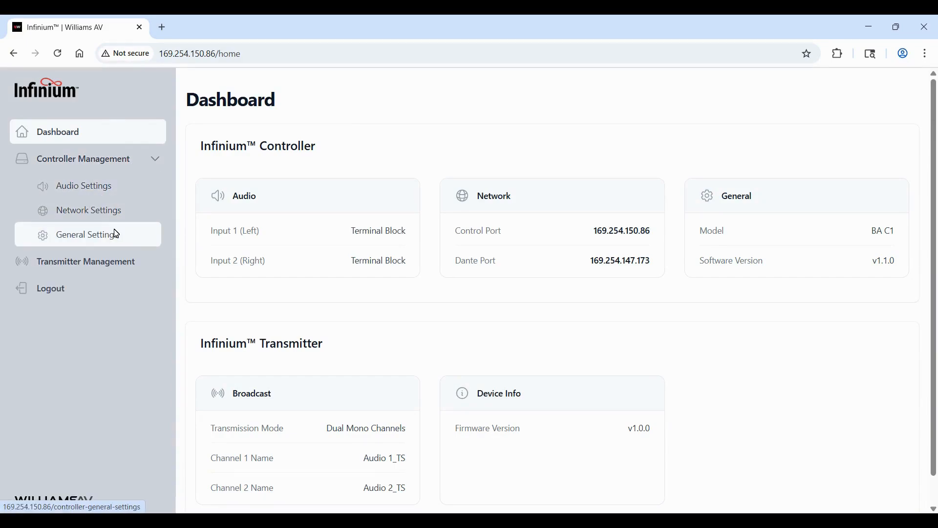
{"action": "left_click", "coordinate": [112, 186]}
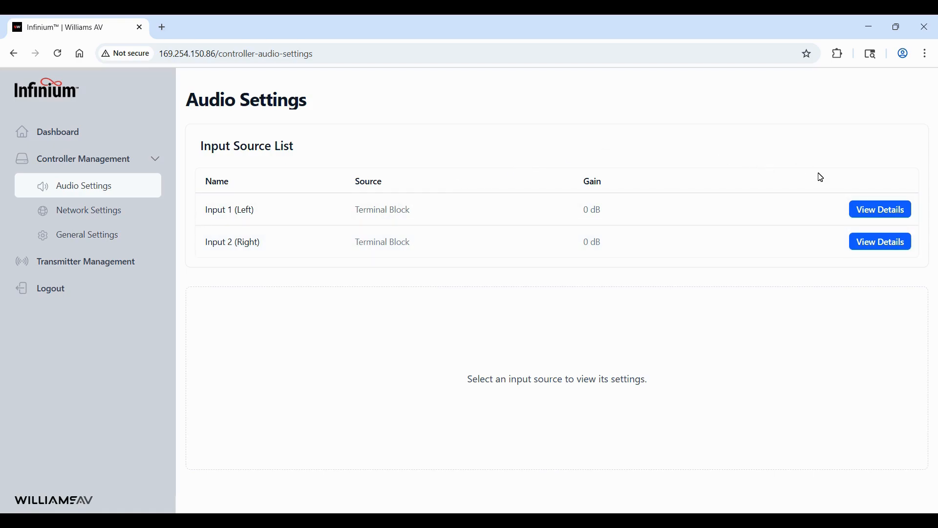
{"action": "left_click", "coordinate": [869, 217]}
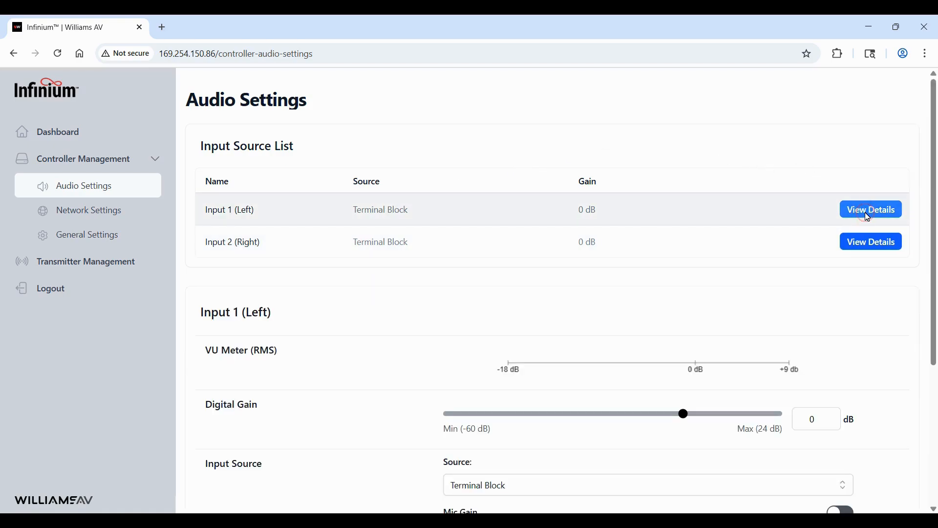
{"action": "scroll", "coordinate": [663, 262], "scroll_direction": "down", "scroll_amount": 3}
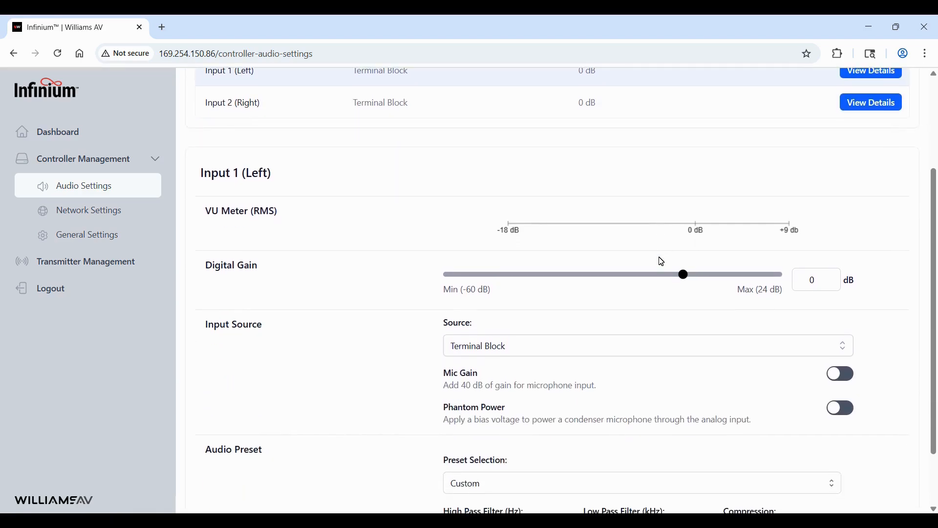
{"action": "scroll", "coordinate": [844, 242], "scroll_direction": "down", "scroll_amount": 2}
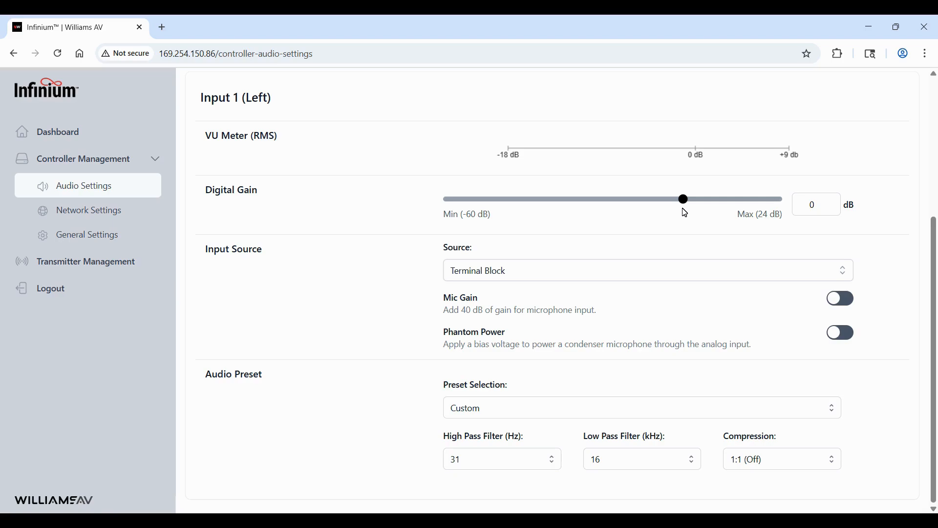
{"action": "mouse_move", "coordinate": [682, 199]}
{"action": "left_mouse_down"}
{"action": "mouse_move", "coordinate": [662, 204]}
{"action": "mouse_move", "coordinate": [707, 206]}
{"action": "mouse_move", "coordinate": [683, 203]}
{"action": "left_mouse_up"}
{"action": "left_click", "coordinate": [658, 277]}
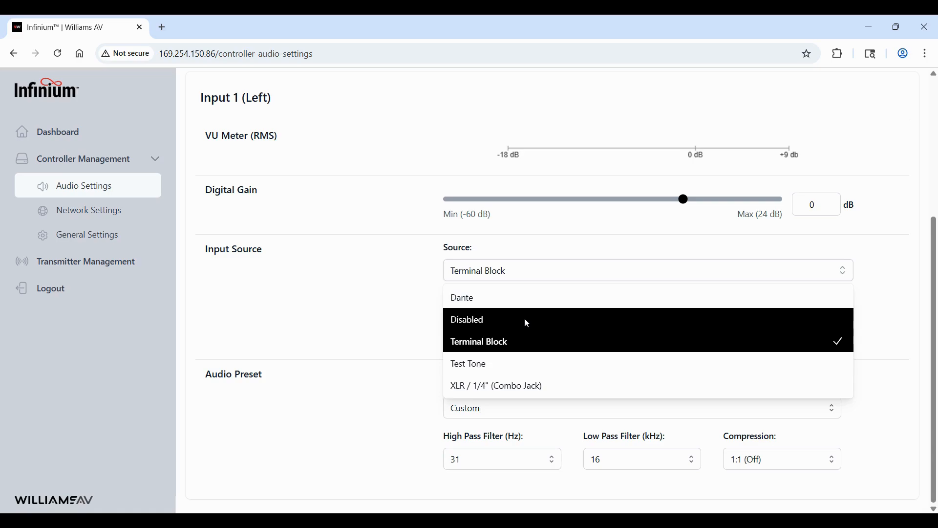
{"action": "left_click", "coordinate": [527, 344]}
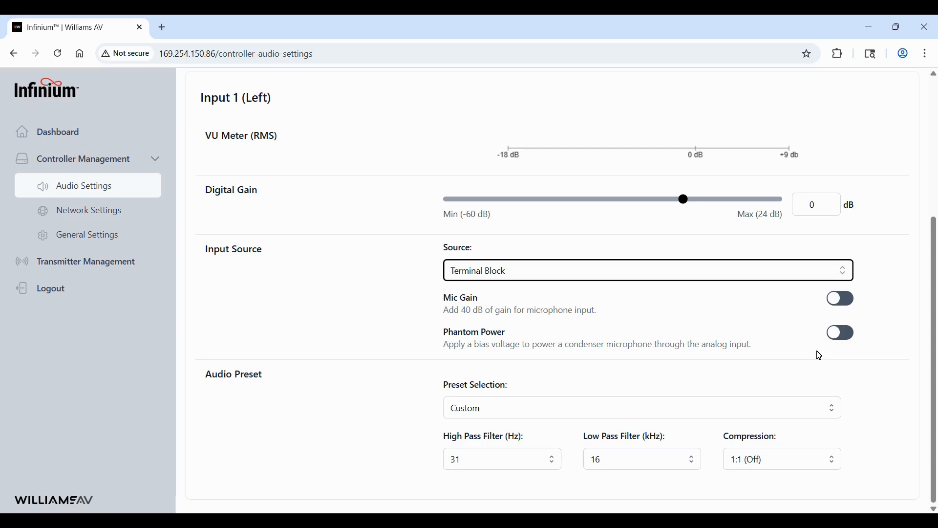
{"action": "left_click", "coordinate": [839, 300]}
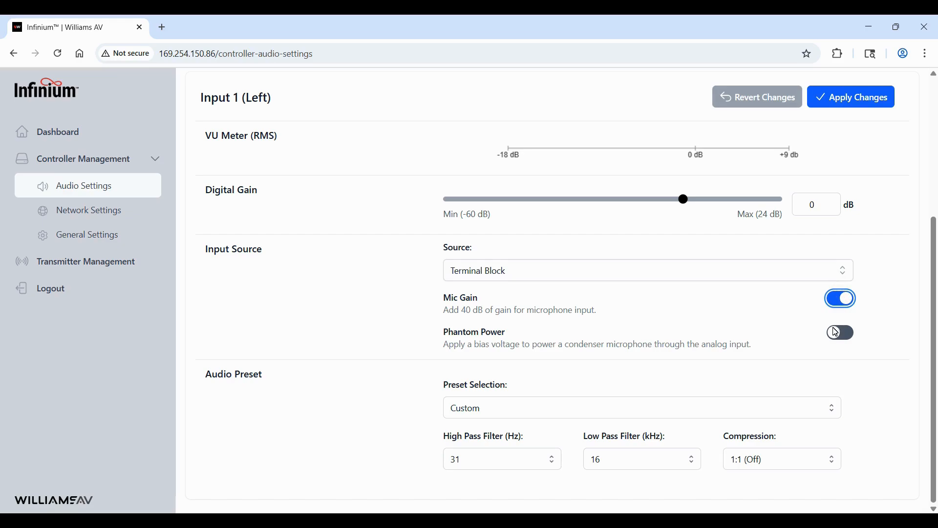
{"action": "left_click", "coordinate": [834, 336]}
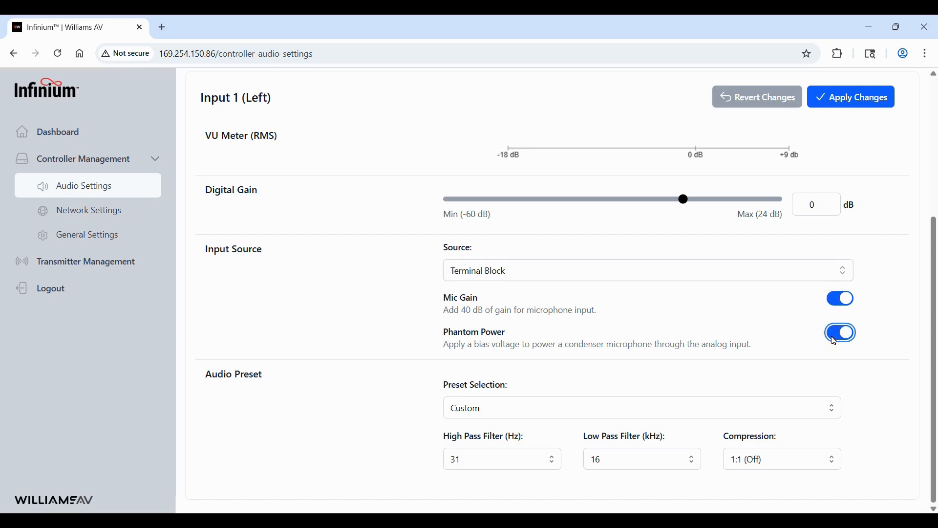
{"action": "left_click", "coordinate": [853, 101]}
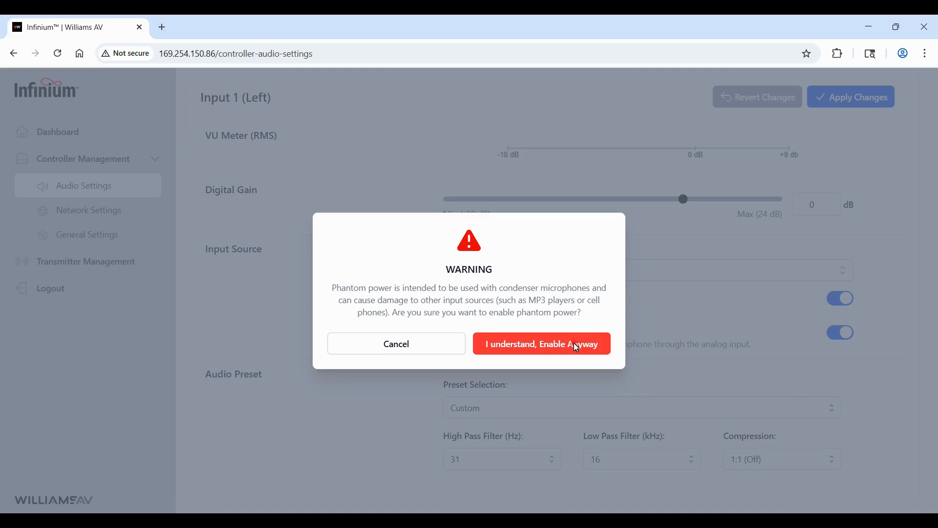
{"action": "left_click", "coordinate": [578, 349]}
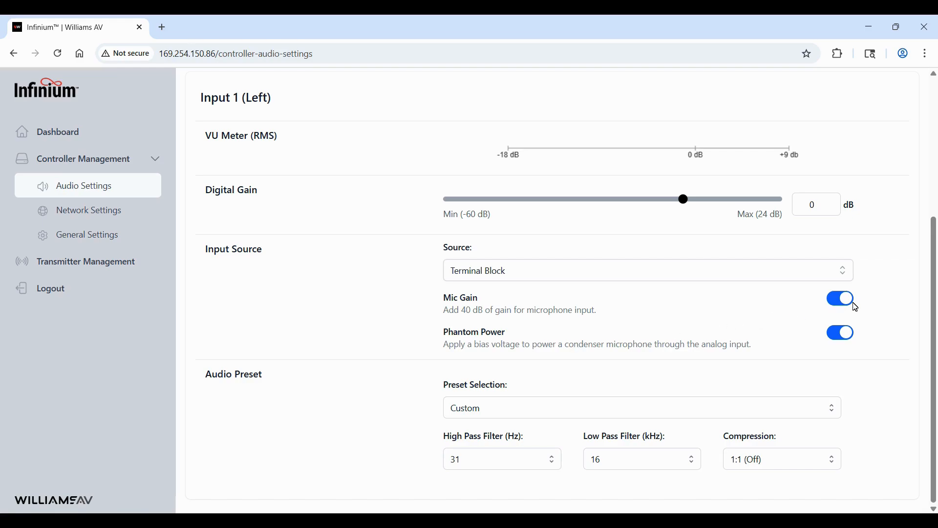
{"action": "left_click", "coordinate": [856, 306]}
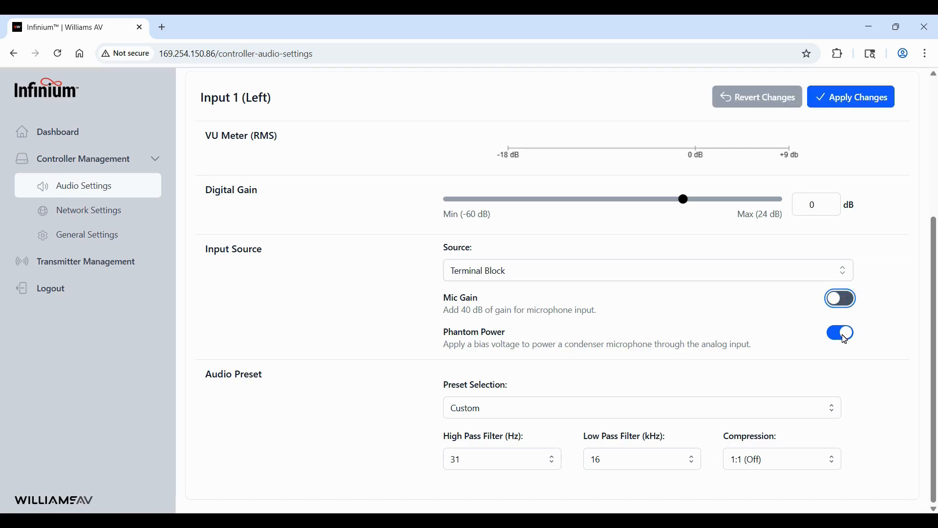
{"action": "left_click", "coordinate": [841, 335]}
{"action": "left_click", "coordinate": [844, 99]}
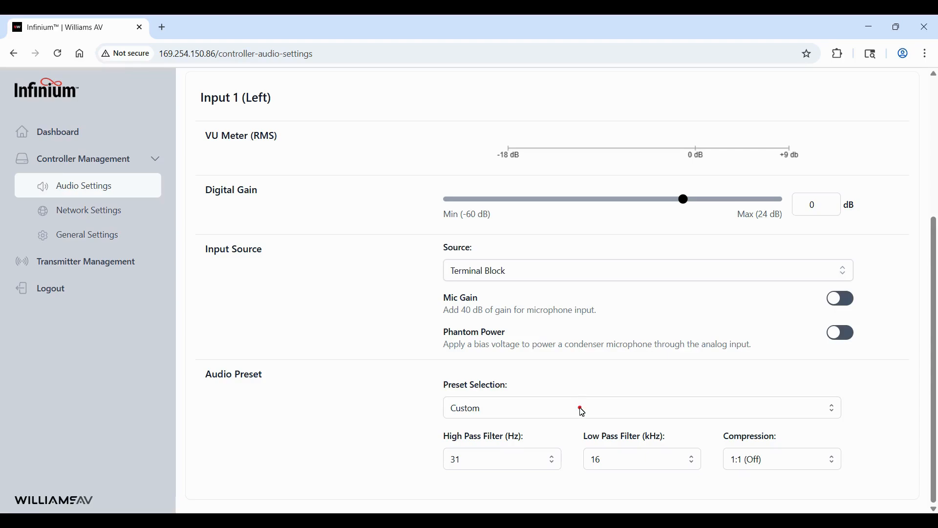
{"action": "left_click", "coordinate": [581, 410]}
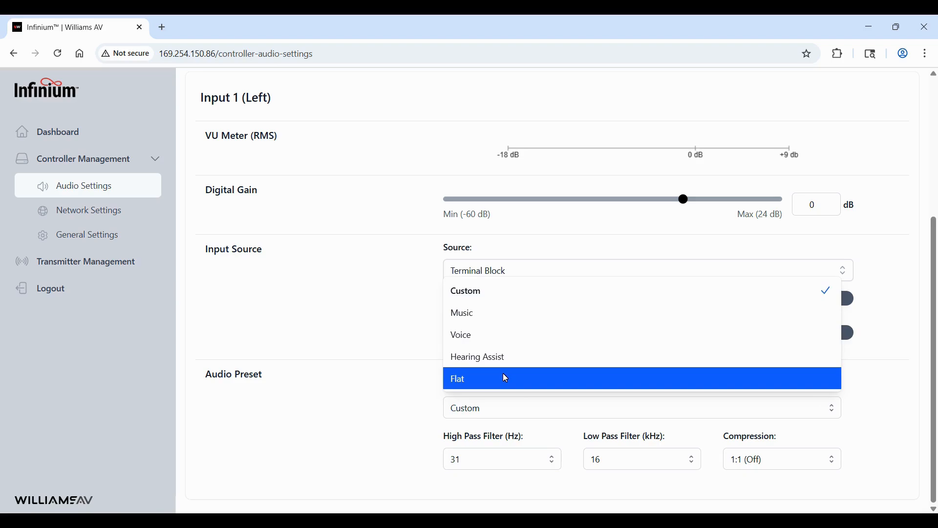
{"action": "left_click", "coordinate": [476, 290]}
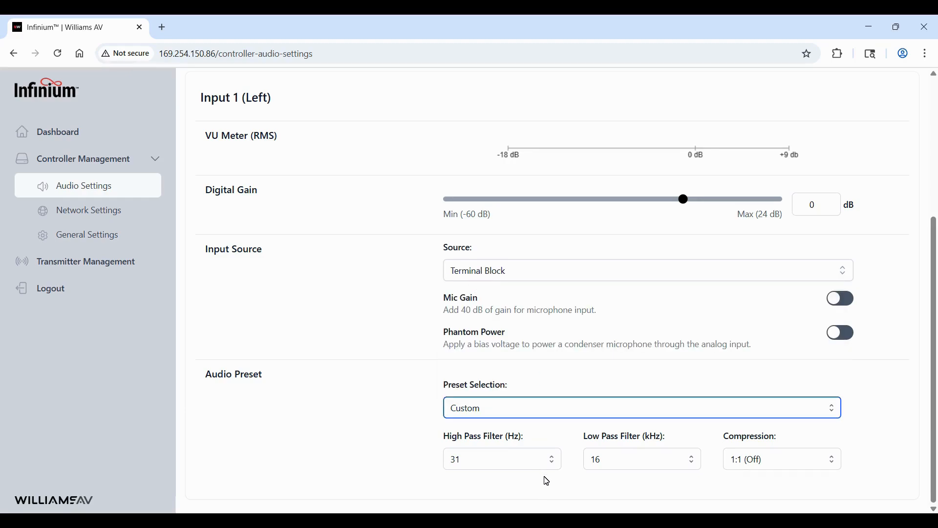
{"action": "left_click", "coordinate": [552, 462]}
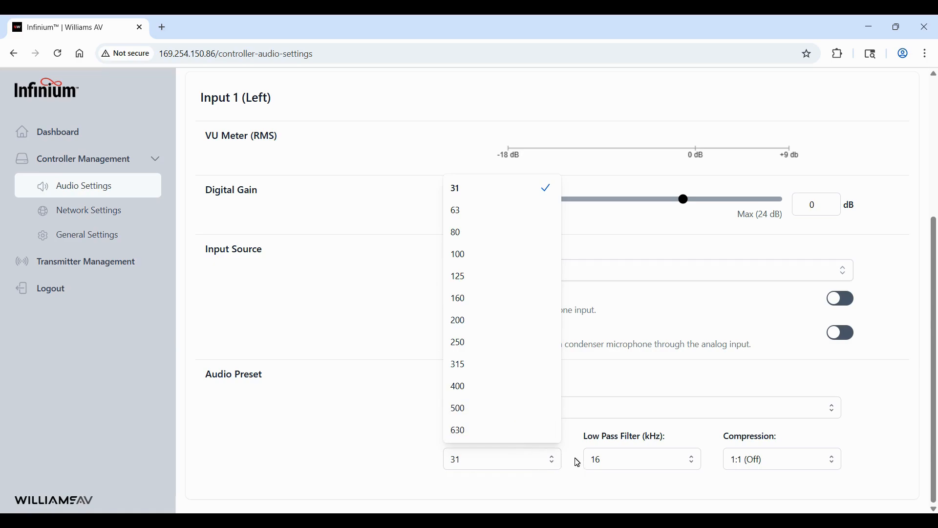
{"action": "left_click", "coordinate": [691, 461]}
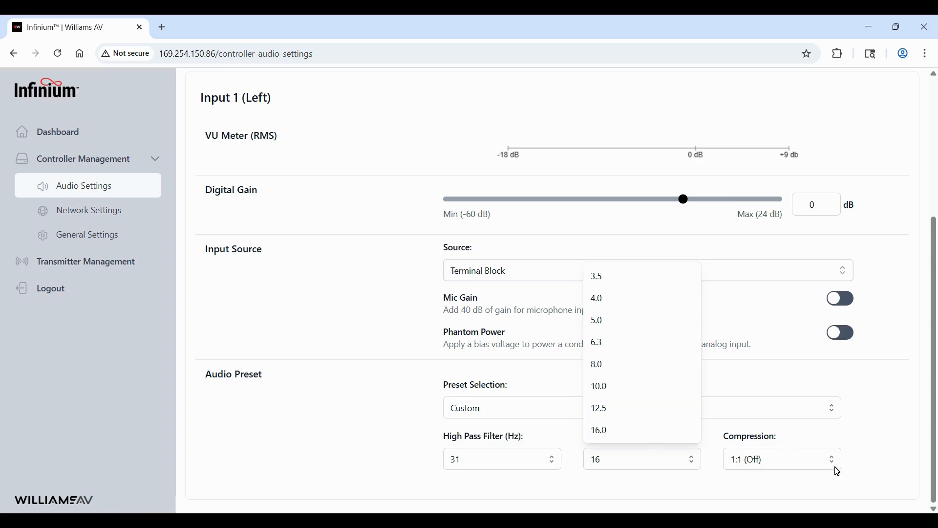
{"action": "left_click", "coordinate": [839, 472]}
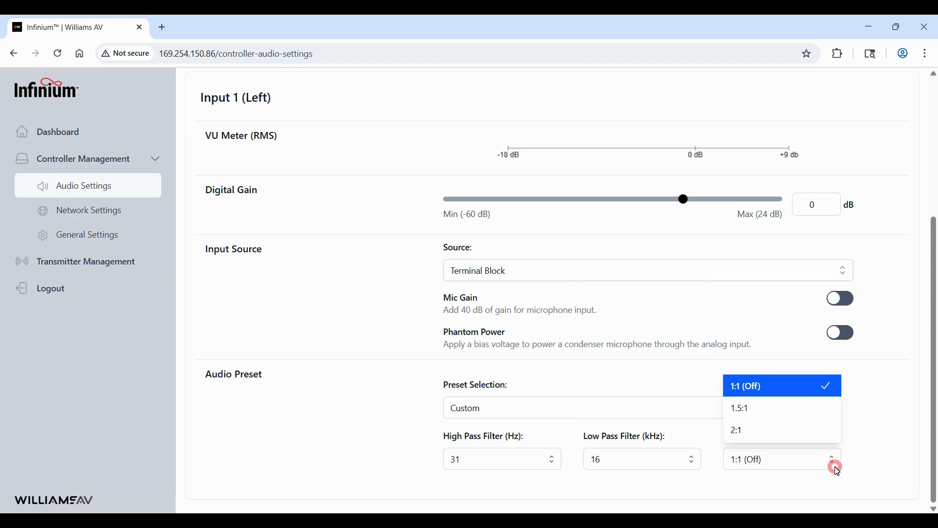
{"action": "left_click", "coordinate": [801, 440]}
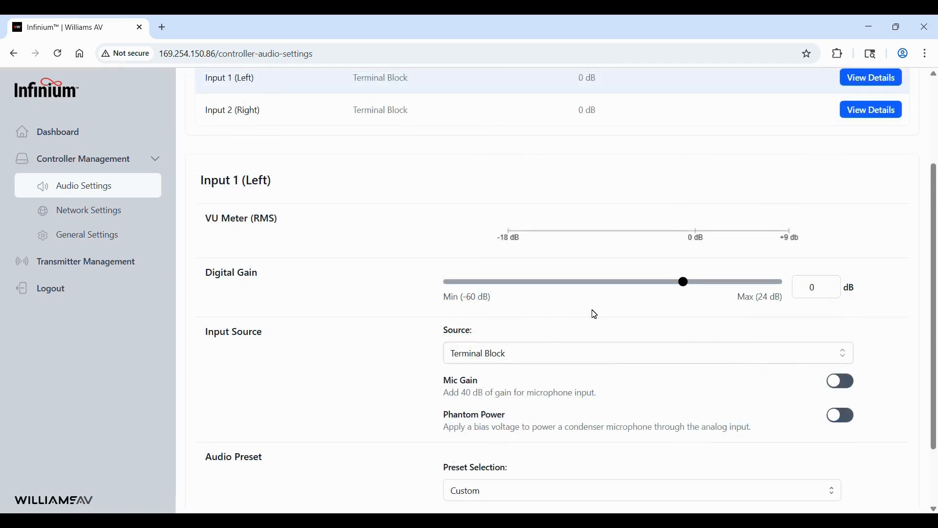
- Show the Control port's network details: host name TS-Infinium1, IP obtained via DHCP
{"action": "left_click", "coordinate": [114, 211]}
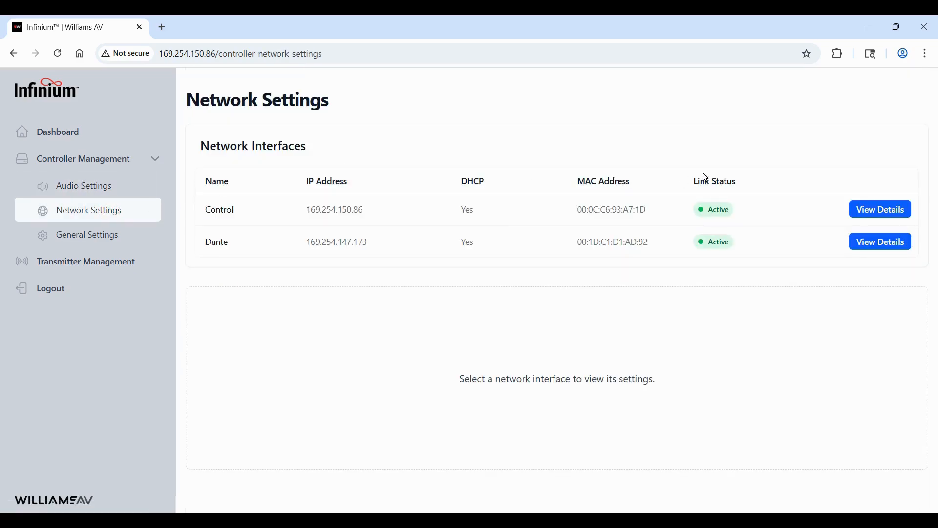
{"action": "left_click", "coordinate": [868, 215]}
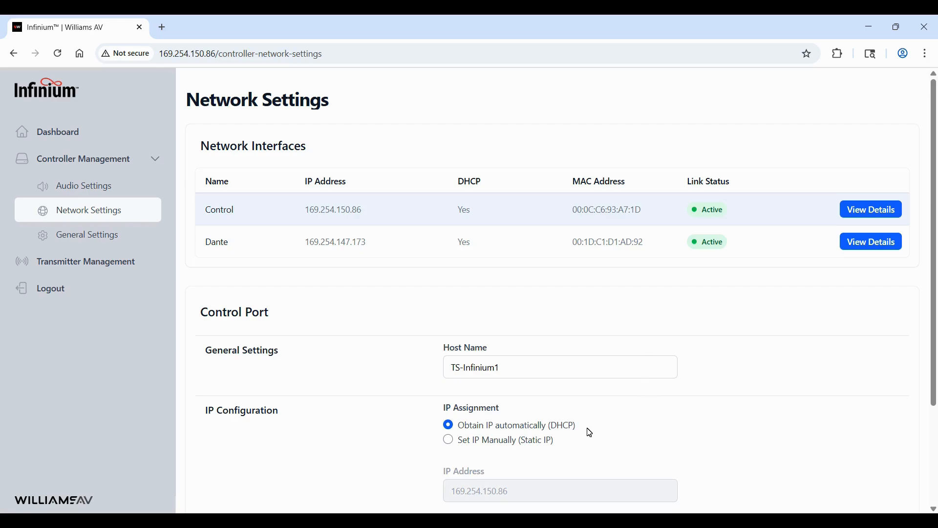
{"action": "scroll", "coordinate": [590, 433], "scroll_direction": "down", "scroll_amount": 2}
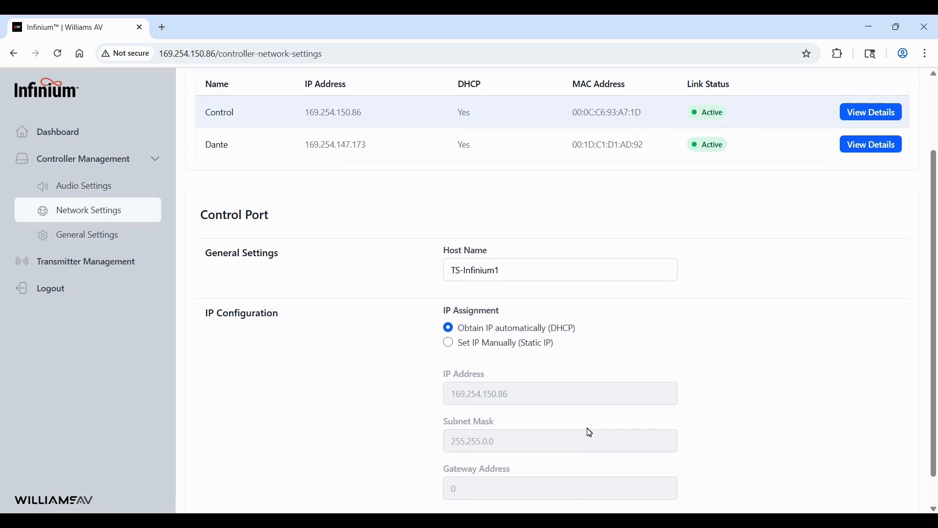
{"action": "scroll", "coordinate": [590, 433], "scroll_direction": "down", "scroll_amount": 1}
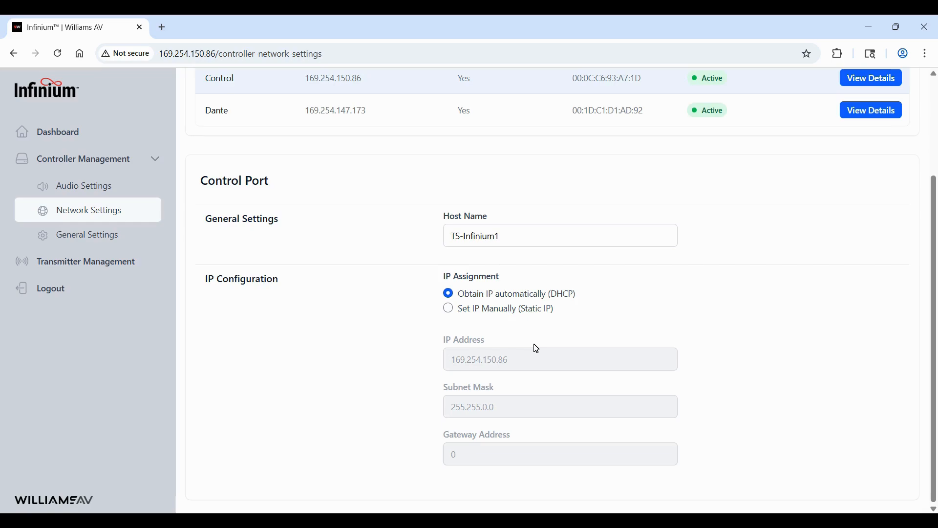
- Try a static IP on the Control port, then bring up the Dante port's settings
{"action": "left_click", "coordinate": [450, 309]}
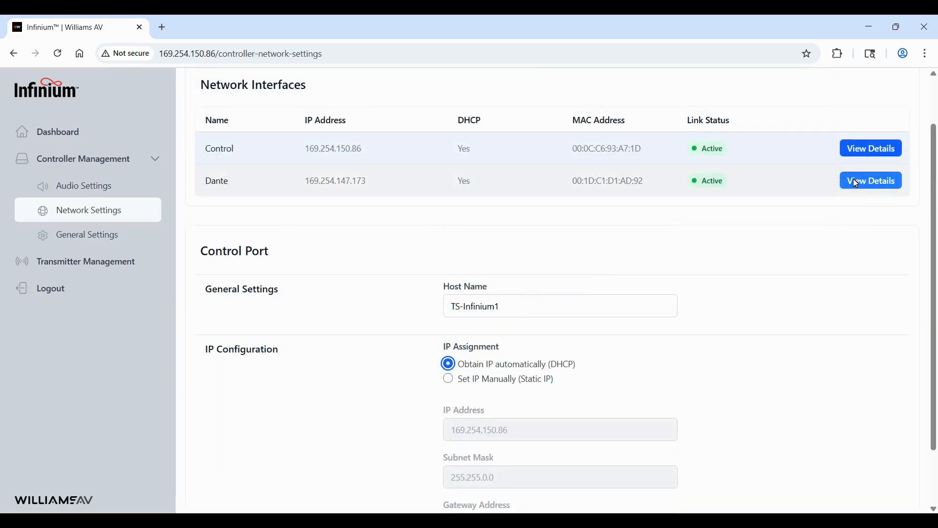
{"action": "left_click", "coordinate": [856, 184]}
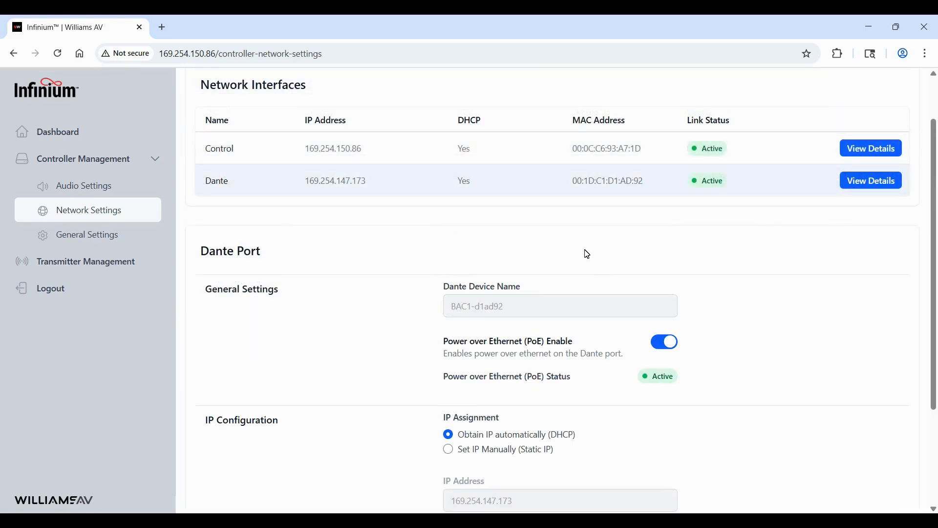
{"action": "scroll", "coordinate": [587, 254], "scroll_direction": "down", "scroll_amount": 2}
{"action": "scroll", "coordinate": [587, 255], "scroll_direction": "down", "scroll_amount": 1}
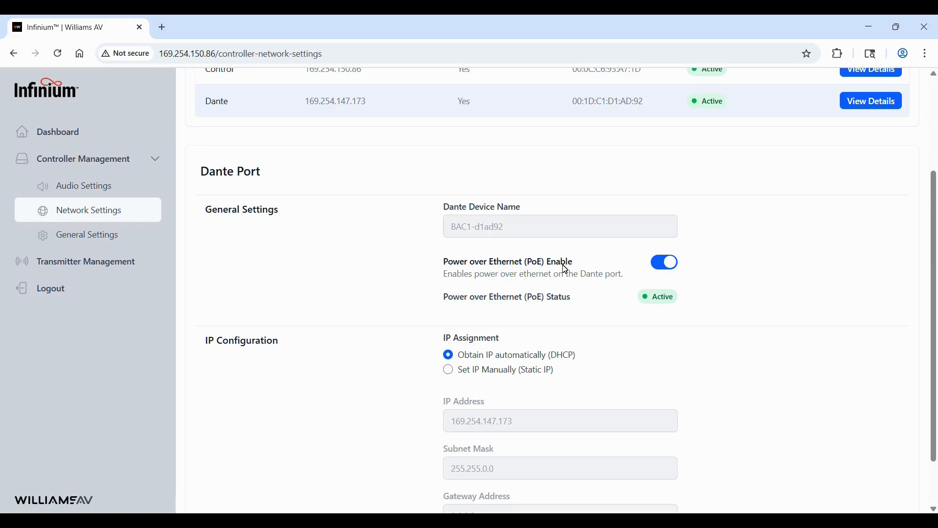
- Toggle Dante Power over Ethernet off and back on, leaving PoE enabled
{"action": "left_click", "coordinate": [675, 268]}
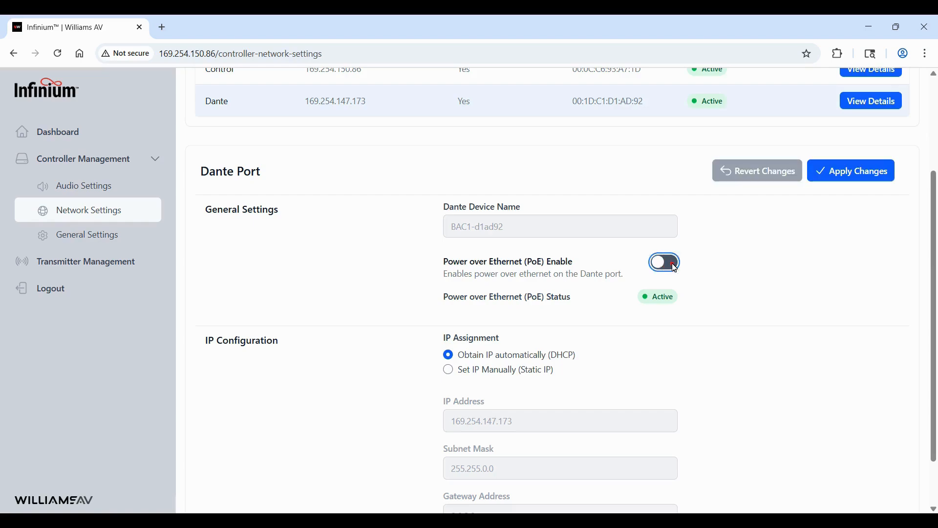
{"action": "left_click", "coordinate": [676, 268]}
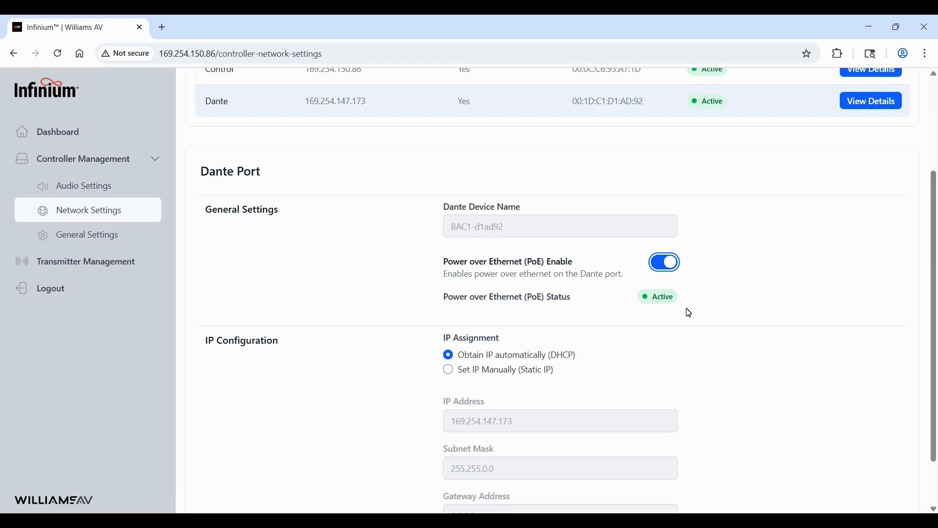
{"action": "scroll", "coordinate": [689, 312], "scroll_direction": "down", "scroll_amount": 2}
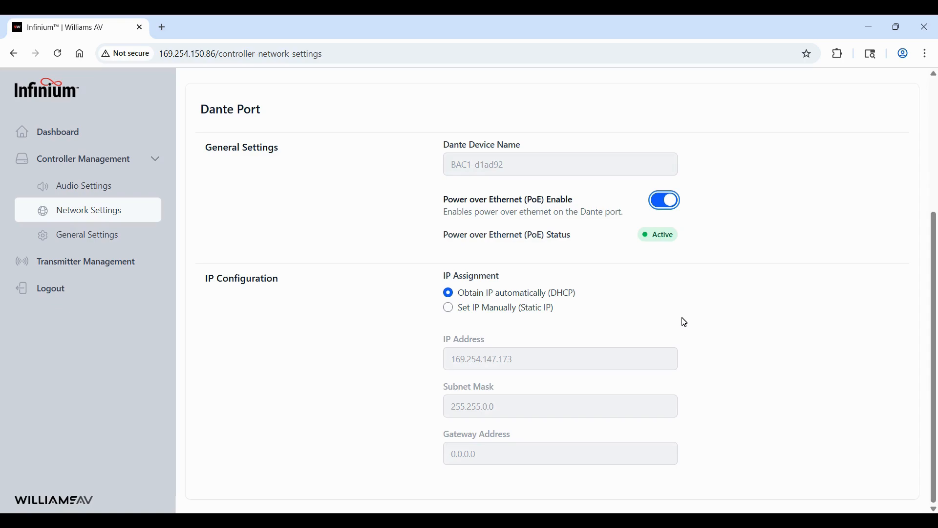
- Go to General Settings and cancel a requested controller reboot
{"action": "left_click", "coordinate": [148, 236]}
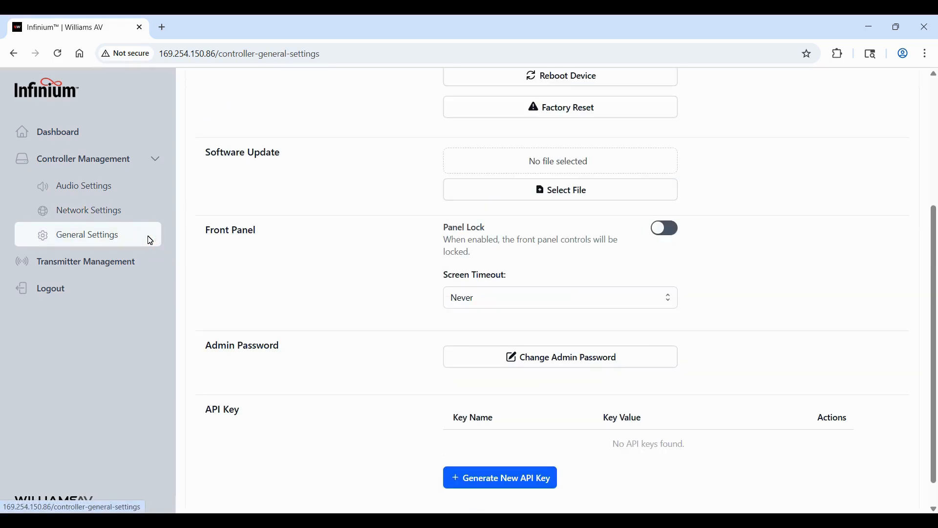
{"action": "scroll", "coordinate": [335, 214], "scroll_direction": "up", "scroll_amount": 4}
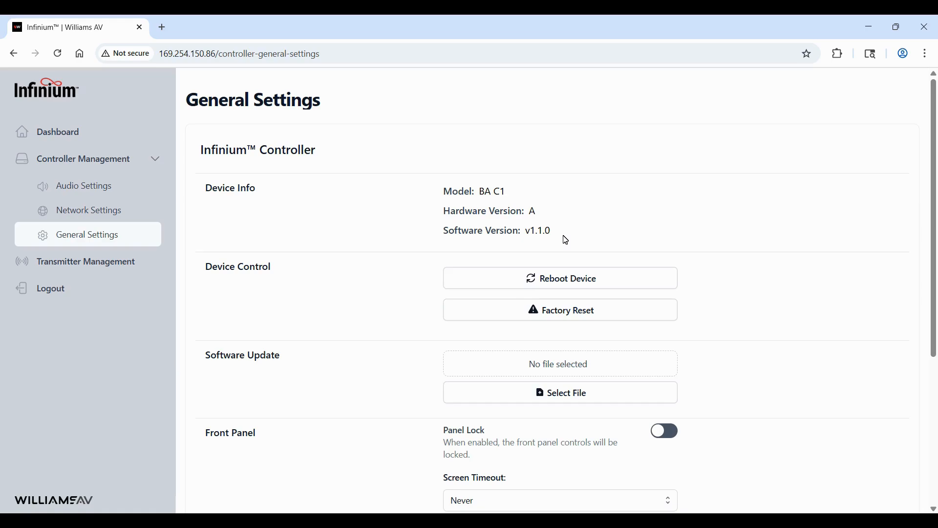
{"action": "left_click", "coordinate": [611, 283]}
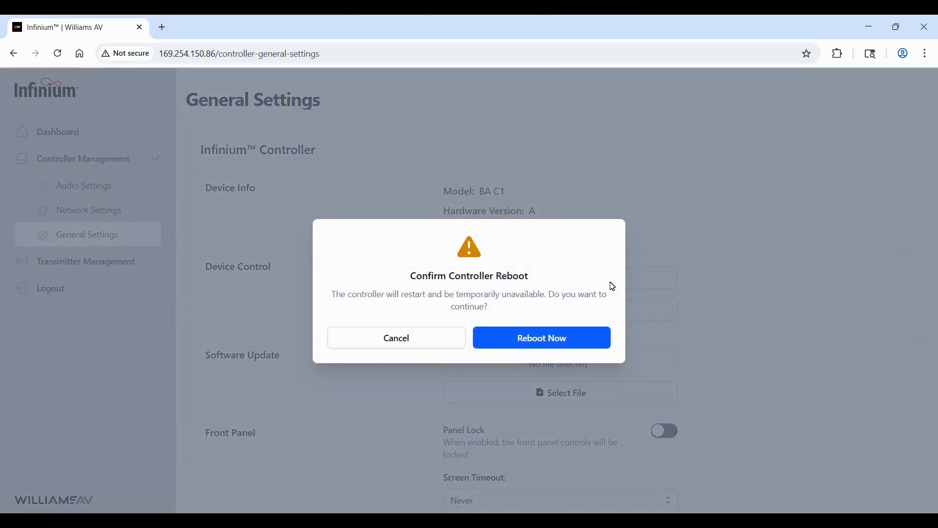
{"action": "left_click", "coordinate": [437, 335]}
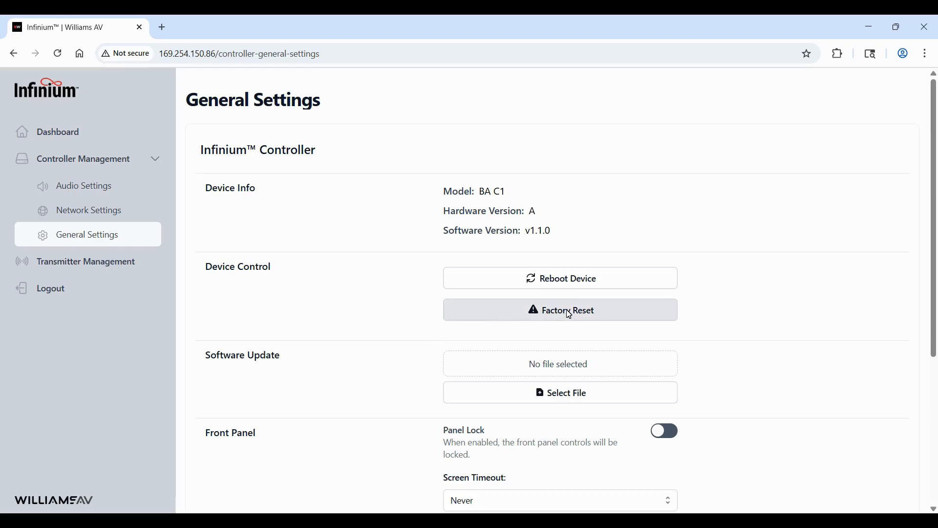
- Cancel the factory reset and bring up the software-update file chooser
{"action": "left_click", "coordinate": [567, 310]}
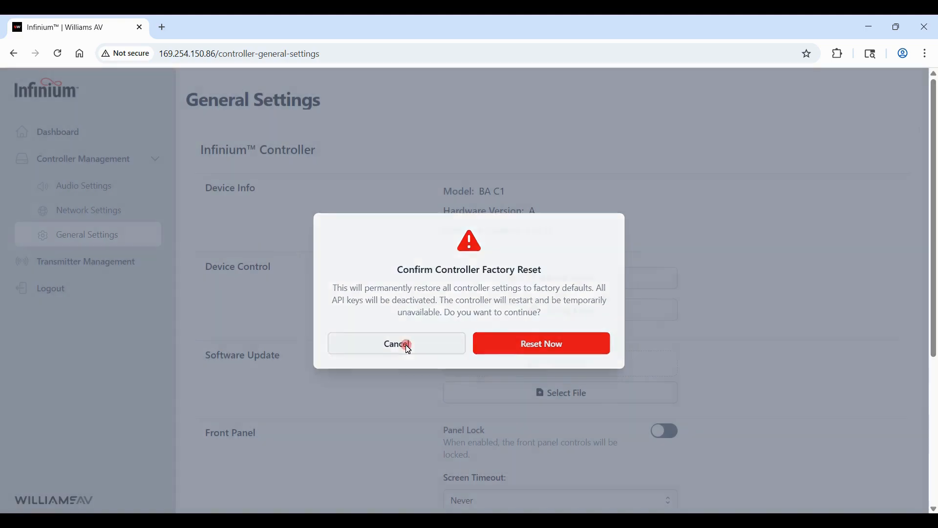
{"action": "left_click", "coordinate": [407, 348]}
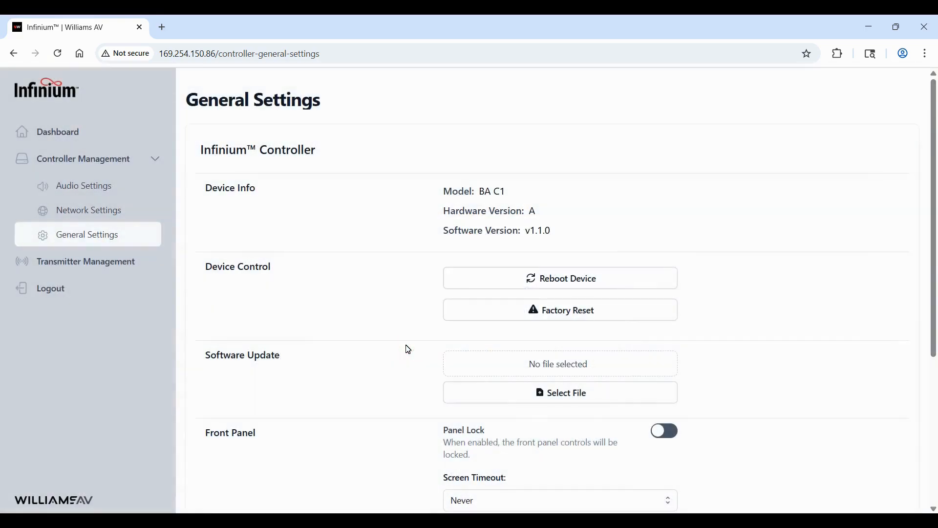
{"action": "left_click", "coordinate": [579, 394]}
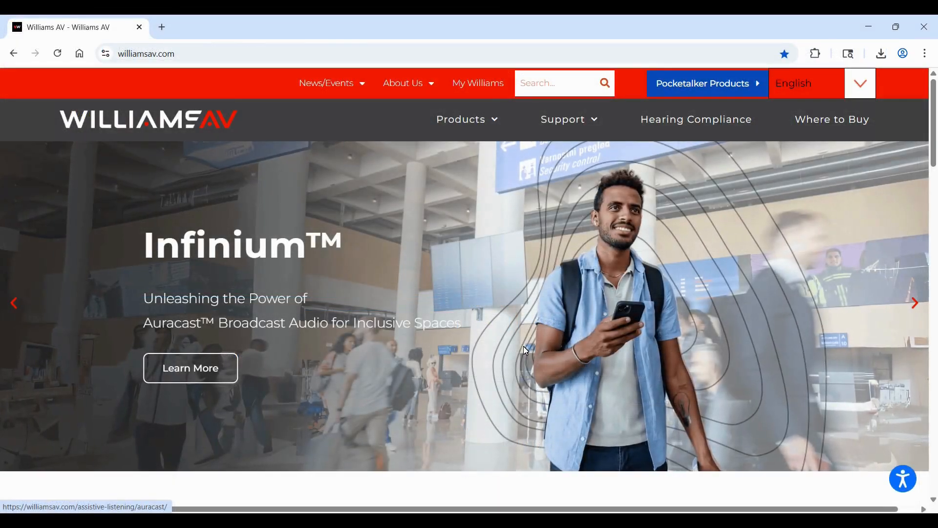
- Go to the Auracast Products page under Products > Assistive Listening Solutions
{"action": "mouse_move", "coordinate": [478, 118]}
{"action": "mouse_move", "coordinate": [485, 145]}
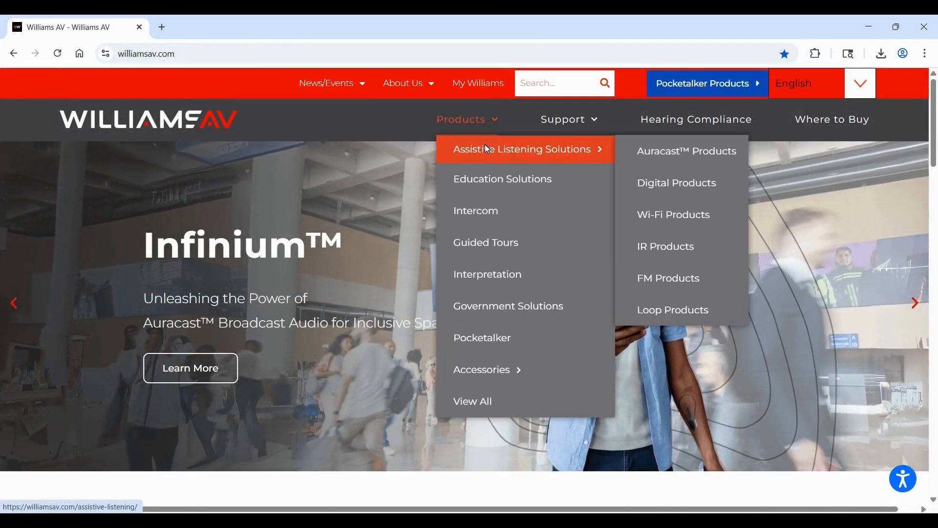
{"action": "left_click", "coordinate": [629, 151]}
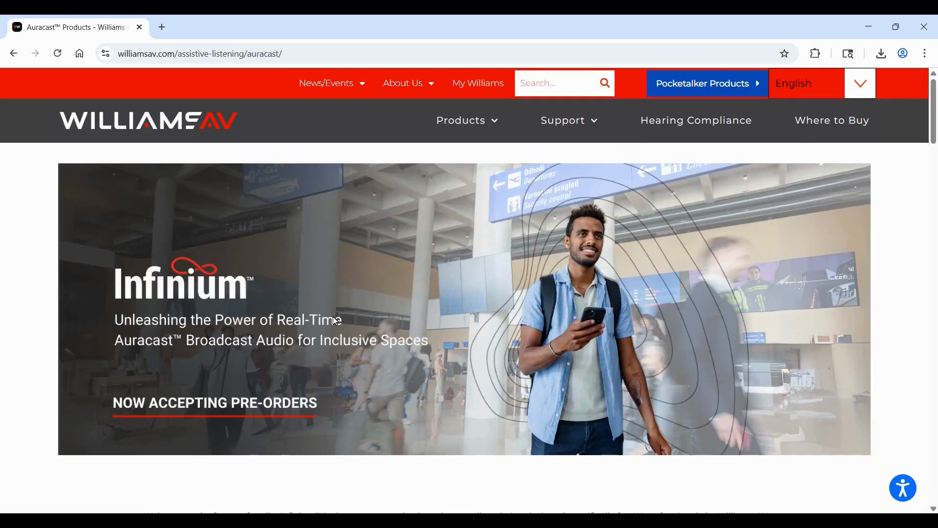
{"action": "scroll", "coordinate": [336, 318], "scroll_direction": "down", "scroll_amount": 11}
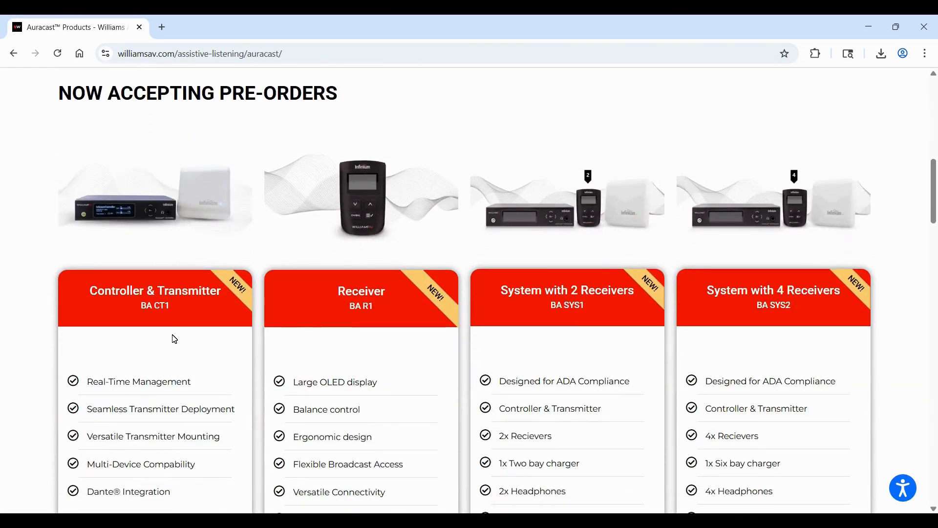
{"action": "scroll", "coordinate": [174, 337], "scroll_direction": "down", "scroll_amount": 6}
- Show the Controller & Transmitter page's FIRMWARE tab, which lists no firmware
{"action": "left_click", "coordinate": [181, 236]}
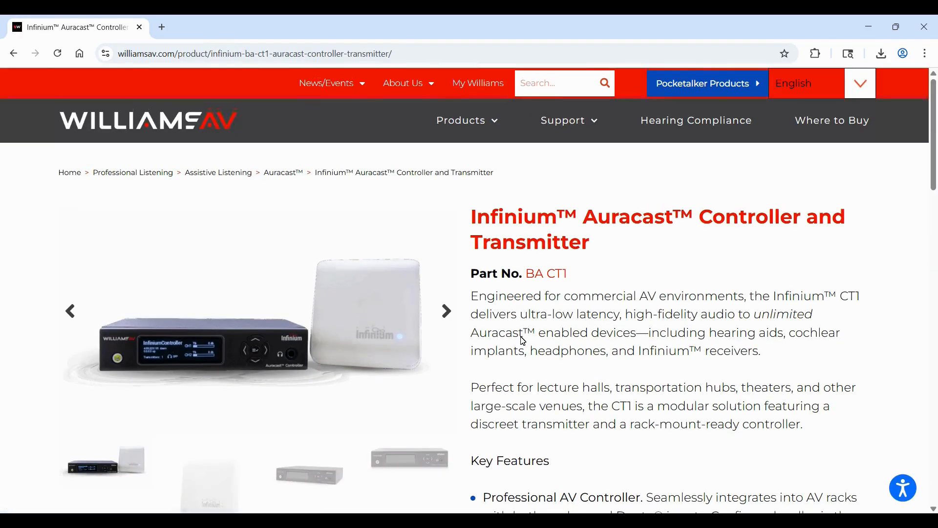
{"action": "scroll", "coordinate": [524, 341], "scroll_direction": "down", "scroll_amount": 8}
{"action": "left_click", "coordinate": [542, 419]}
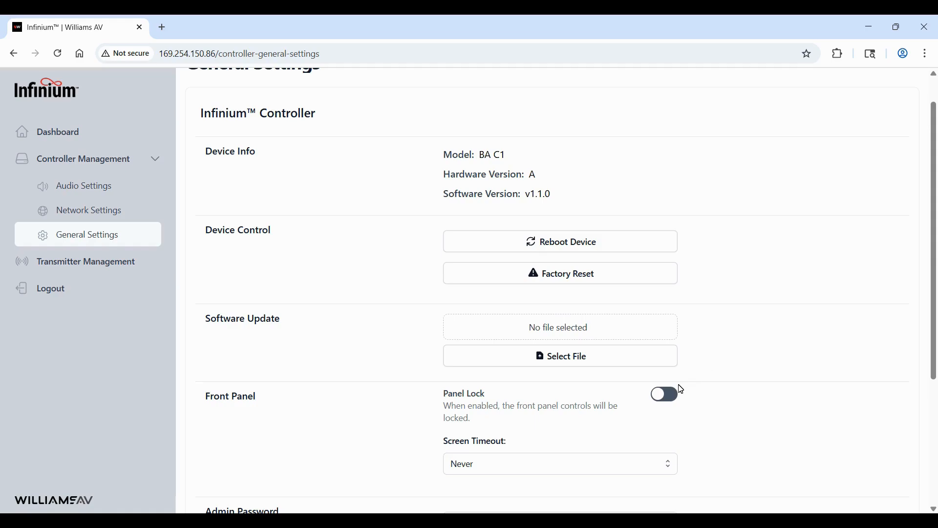
- Set Screen Timeout to 30 min and toggle the front panel lock on and back off
{"action": "scroll", "coordinate": [681, 388], "scroll_direction": "down", "scroll_amount": 2}
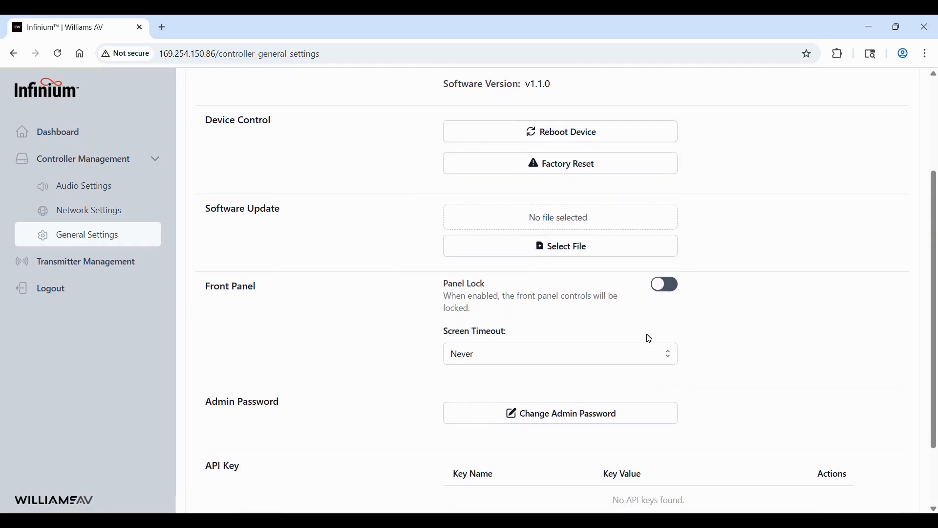
{"action": "left_click", "coordinate": [649, 354]}
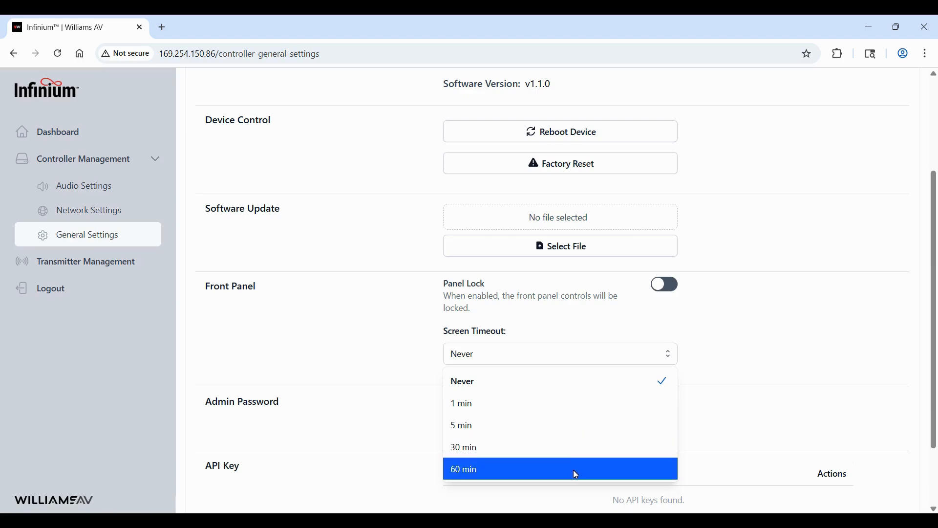
{"action": "left_click", "coordinate": [569, 450]}
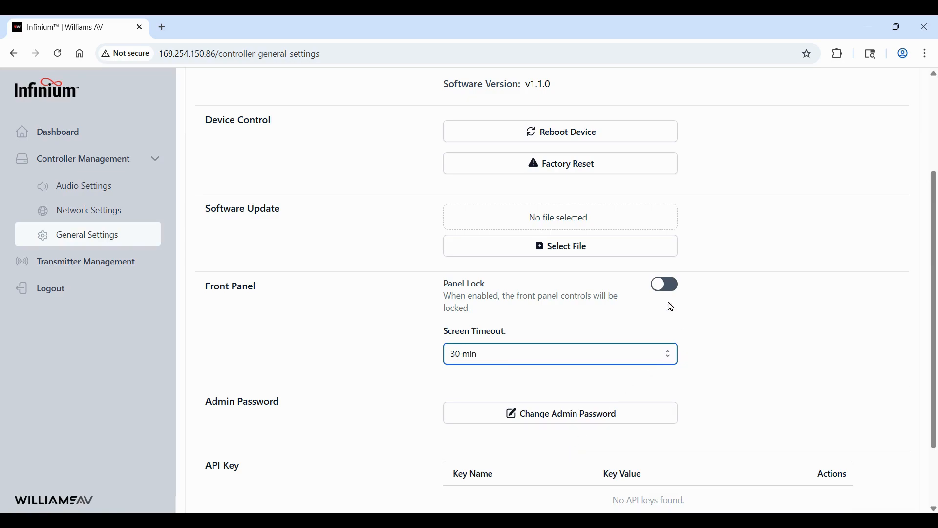
{"action": "left_click", "coordinate": [665, 286]}
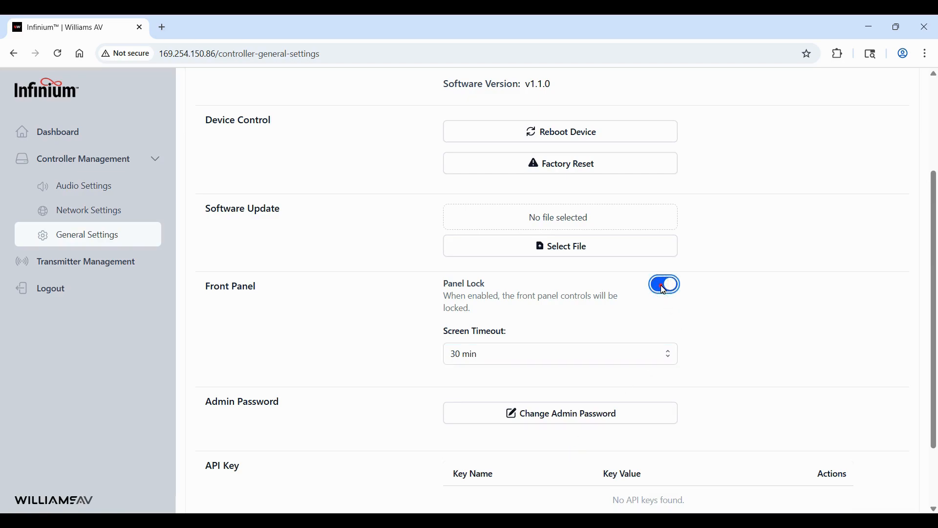
{"action": "left_click", "coordinate": [665, 289]}
- Bring up the admin password change fields and scroll toward the API Key section
{"action": "scroll", "coordinate": [746, 363], "scroll_direction": "down", "scroll_amount": 2}
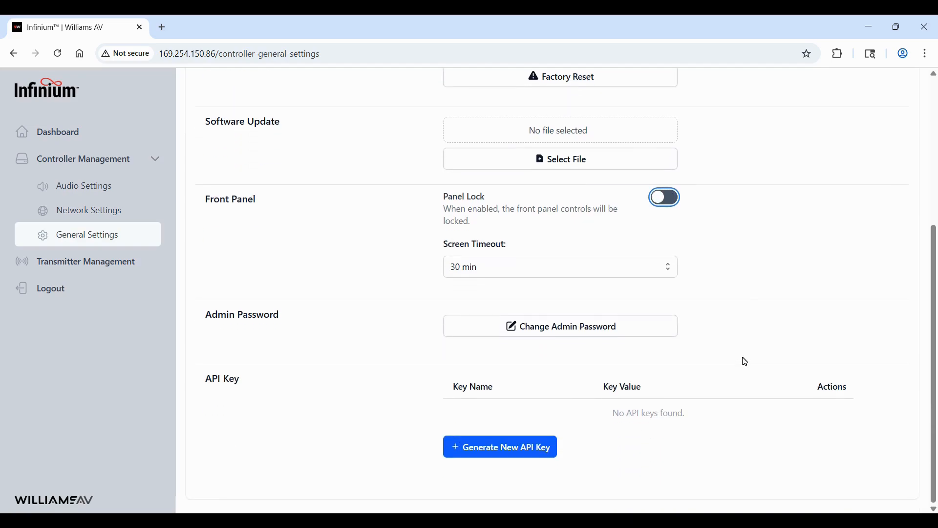
{"action": "left_click", "coordinate": [598, 333]}
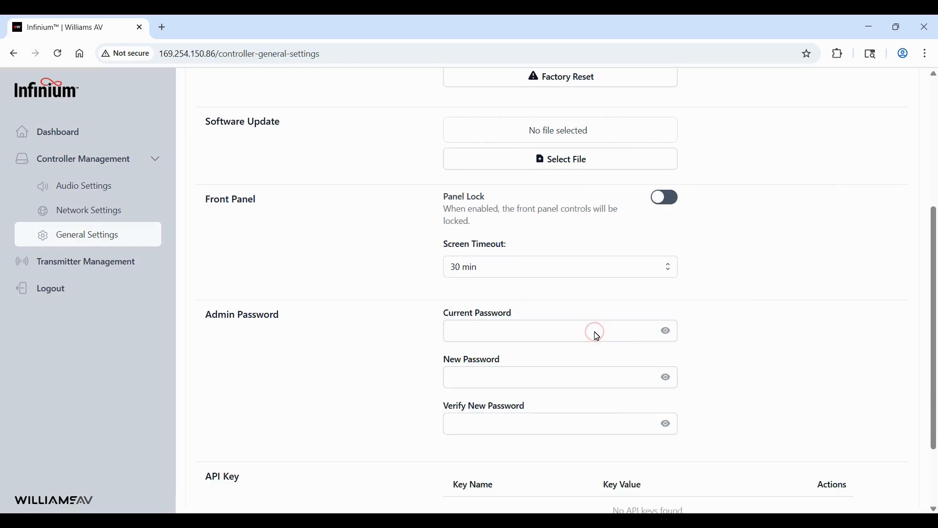
{"action": "scroll", "coordinate": [726, 365], "scroll_direction": "down", "scroll_amount": 2}
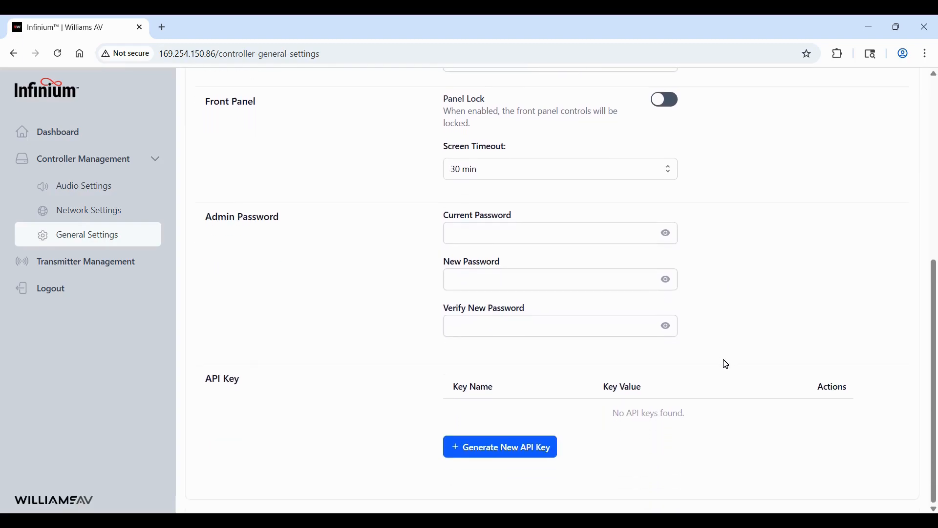
- Cancel generating a new API key and go to the Transmitter Management page
{"action": "left_click", "coordinate": [528, 456]}
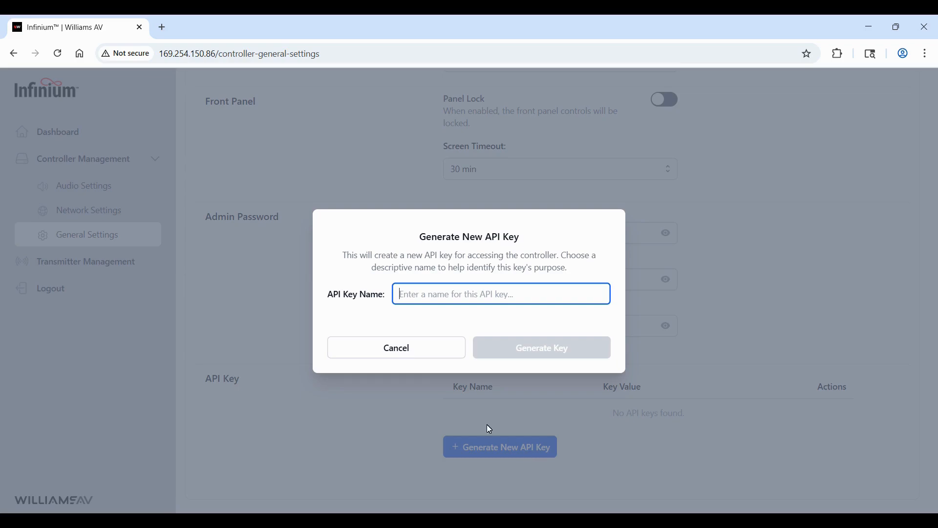
{"action": "left_click", "coordinate": [399, 349]}
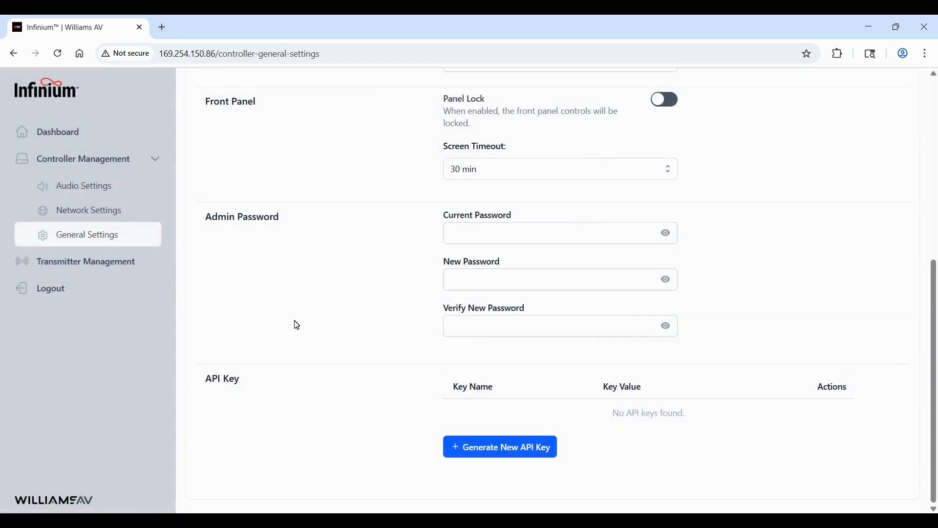
{"action": "left_click", "coordinate": [141, 269]}
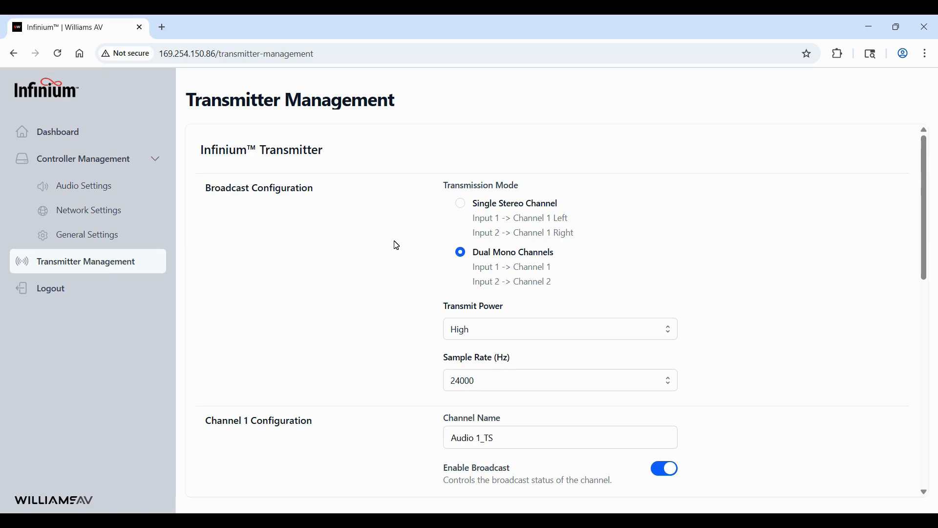
{"action": "left_click", "coordinate": [462, 206]}
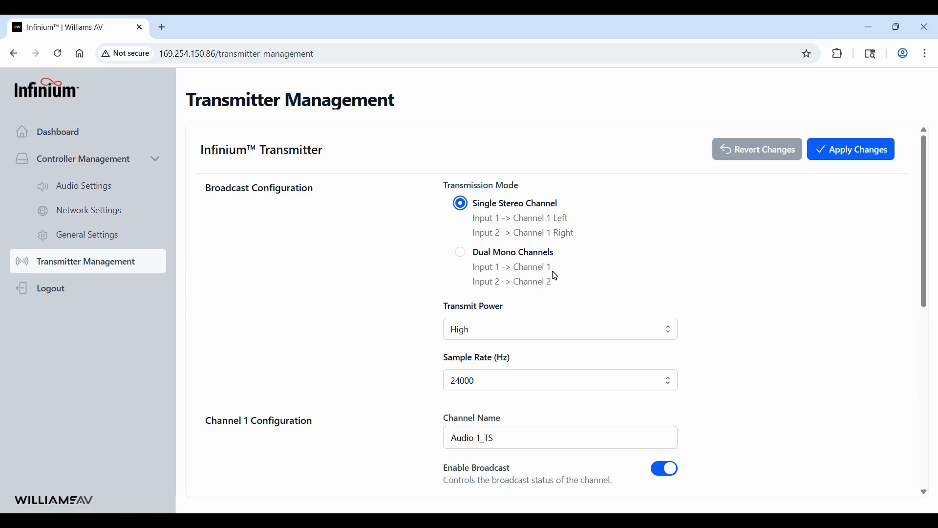
{"action": "left_click", "coordinate": [461, 255]}
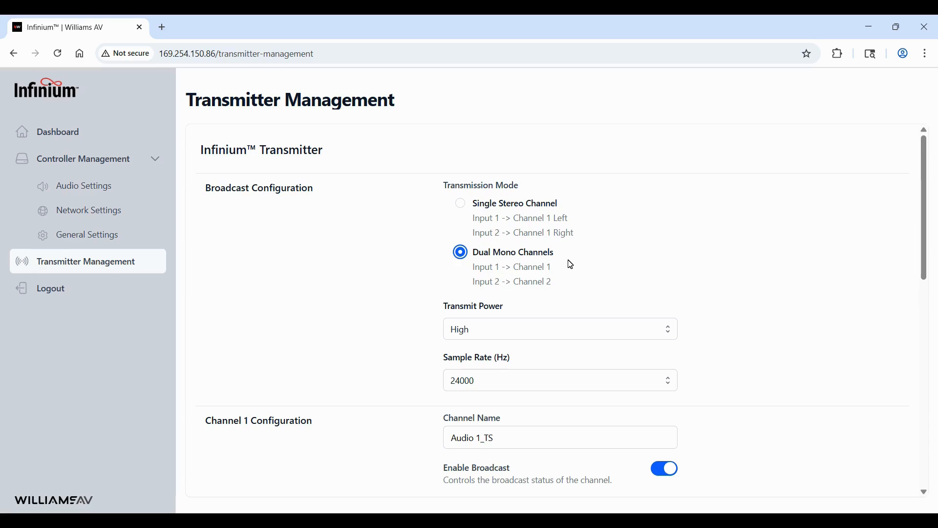
{"action": "left_click", "coordinate": [567, 332]}
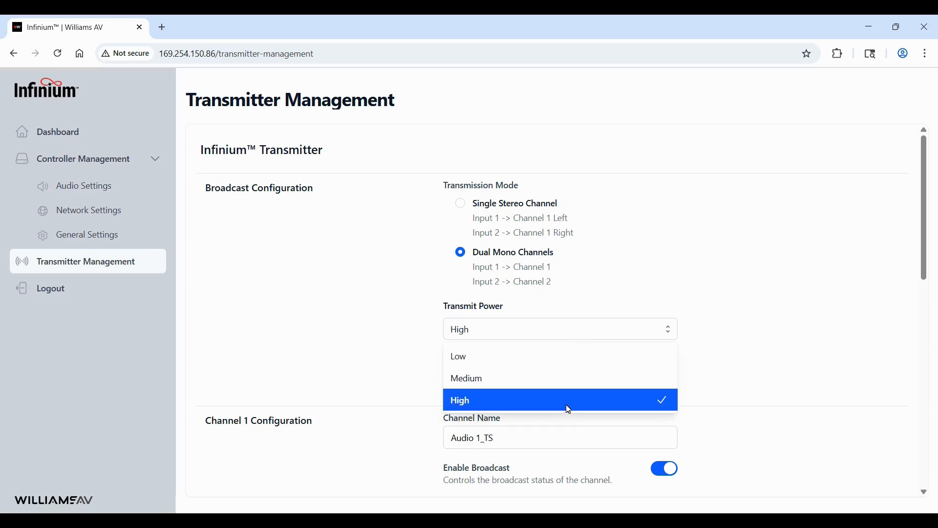
{"action": "left_click", "coordinate": [730, 384]}
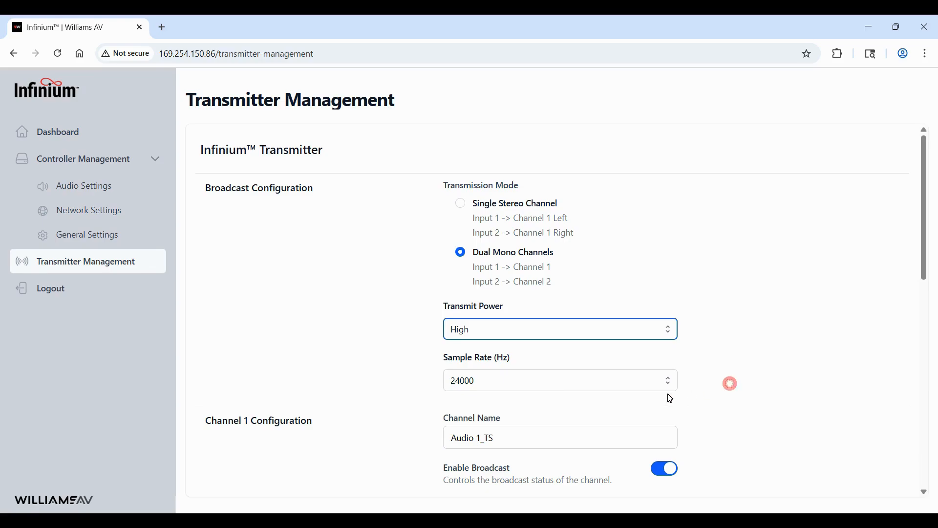
{"action": "left_click", "coordinate": [571, 386]}
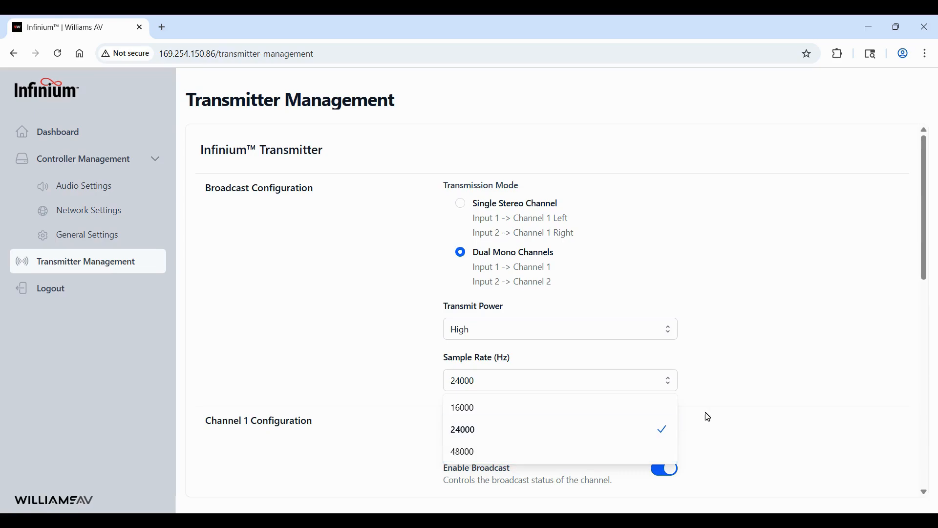
{"action": "left_click", "coordinate": [753, 439]}
{"action": "scroll", "coordinate": [759, 442], "scroll_direction": "down", "scroll_amount": 2}
{"action": "scroll", "coordinate": [756, 441], "scroll_direction": "down", "scroll_amount": 5}
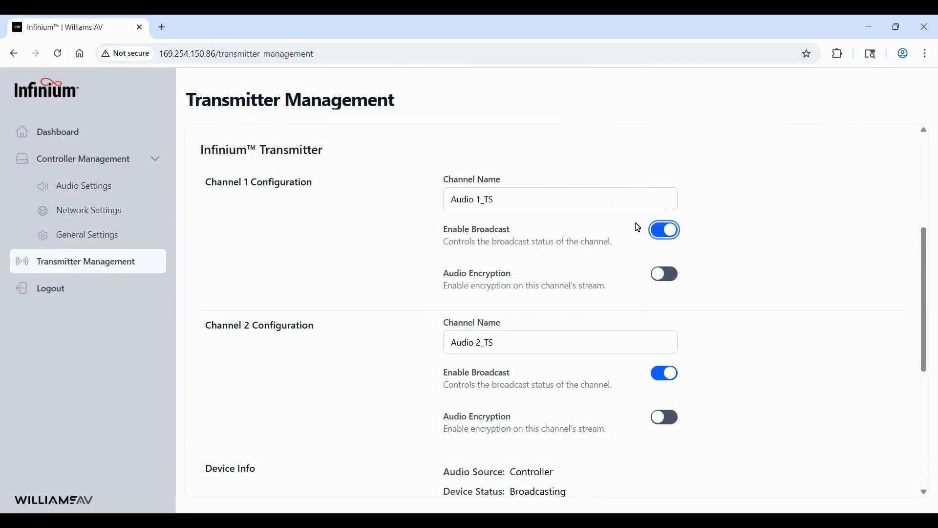
{"action": "left_click", "coordinate": [529, 195]}
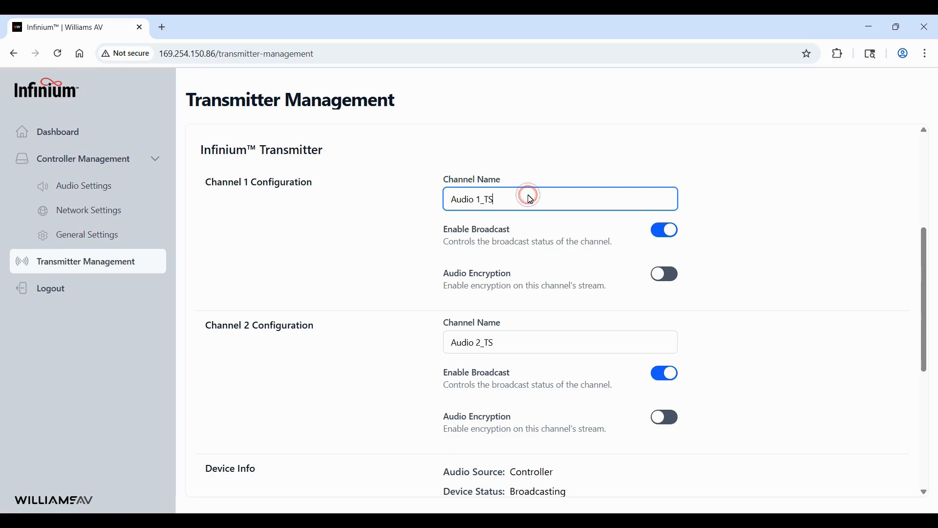
{"action": "type", "text": "xxxx"}
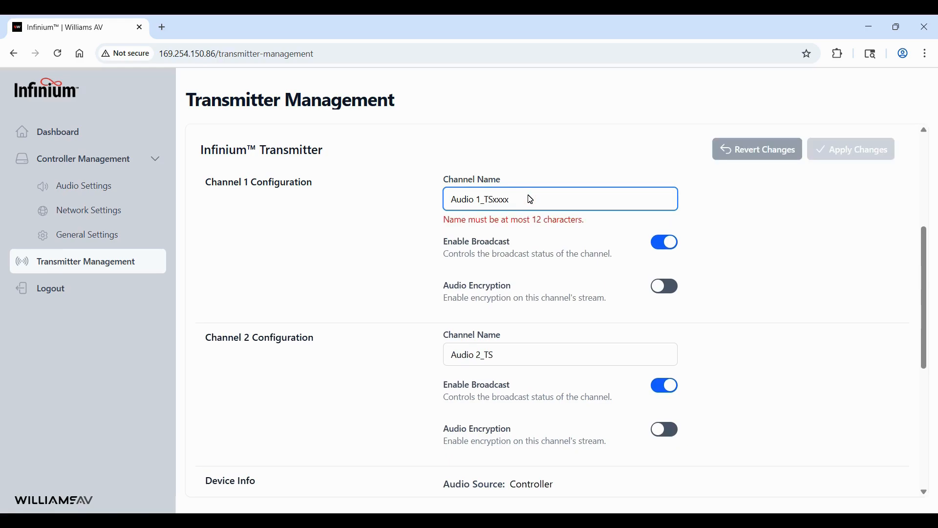
{"action": "key", "text": "BackSpace"}
{"action": "key", "text": "BackSpace"}
{"action": "key", "text": "BackSpace"}
{"action": "key", "text": "BackSpace"}
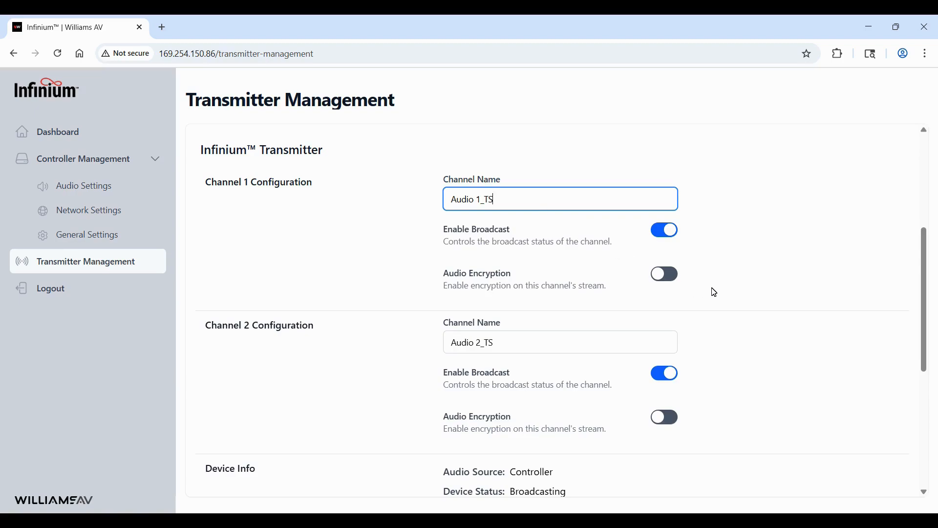
{"action": "left_click", "coordinate": [669, 233]}
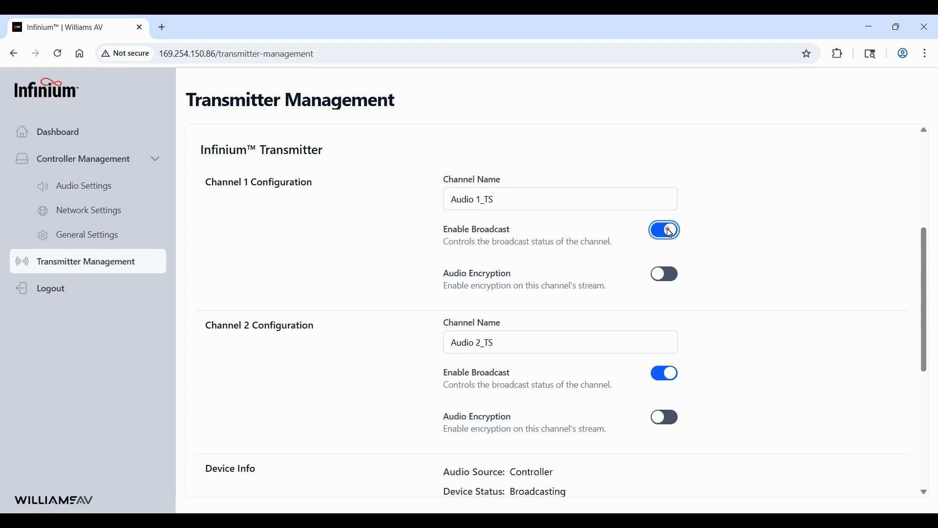
{"action": "left_click", "coordinate": [669, 233]}
{"action": "left_click", "coordinate": [666, 284]}
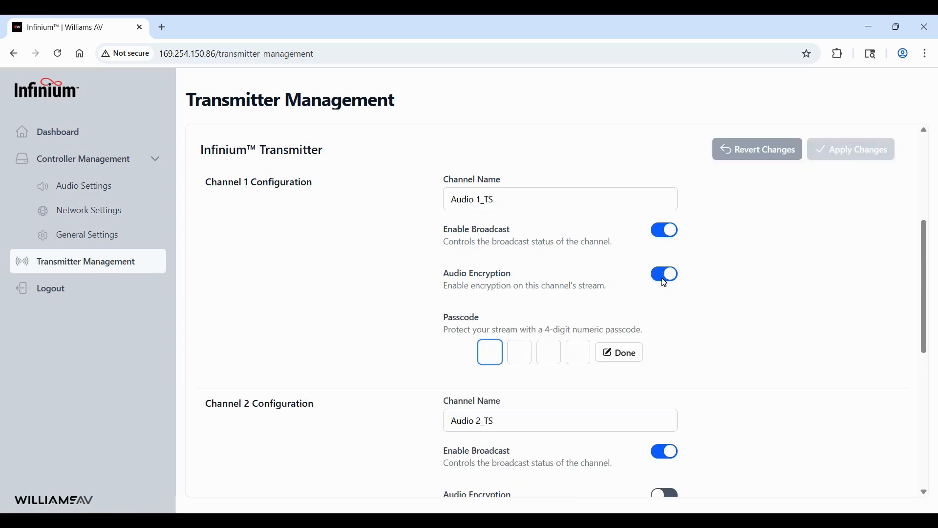
{"action": "type", "text": "0123"}
{"action": "key", "text": "BackSpace"}
{"action": "key", "text": "BackSpace"}
{"action": "key", "text": "BackSpace"}
{"action": "key", "text": "BackSpace"}
{"action": "left_click", "coordinate": [668, 276]}
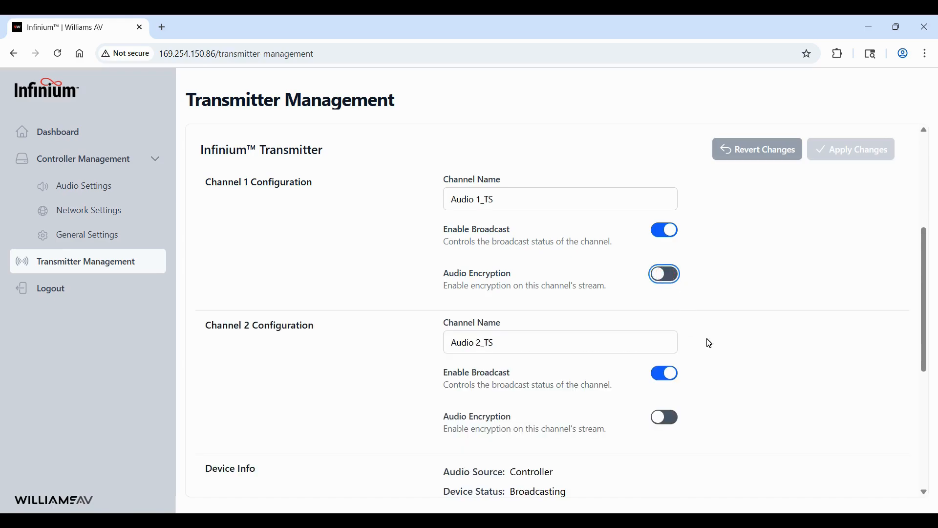
{"action": "scroll", "coordinate": [710, 342], "scroll_direction": "down", "scroll_amount": 2}
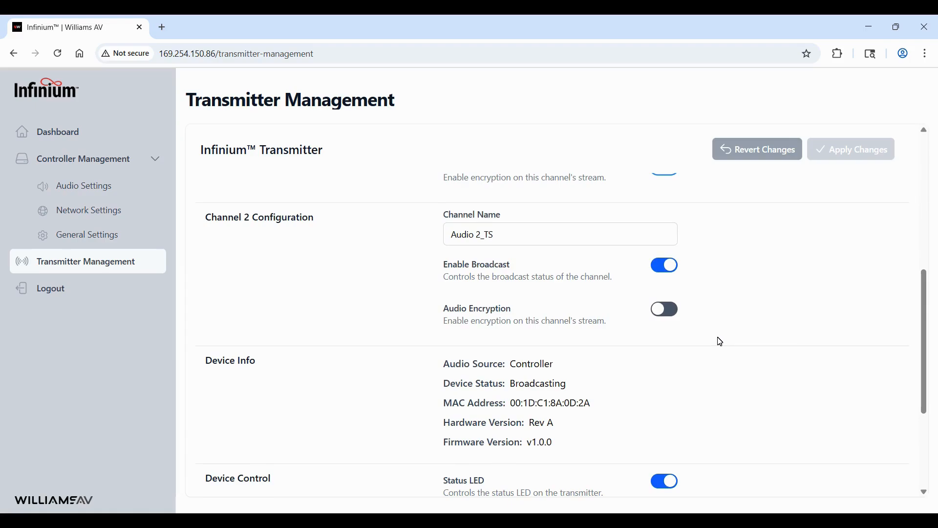
{"action": "scroll", "coordinate": [722, 339], "scroll_direction": "down", "scroll_amount": 2}
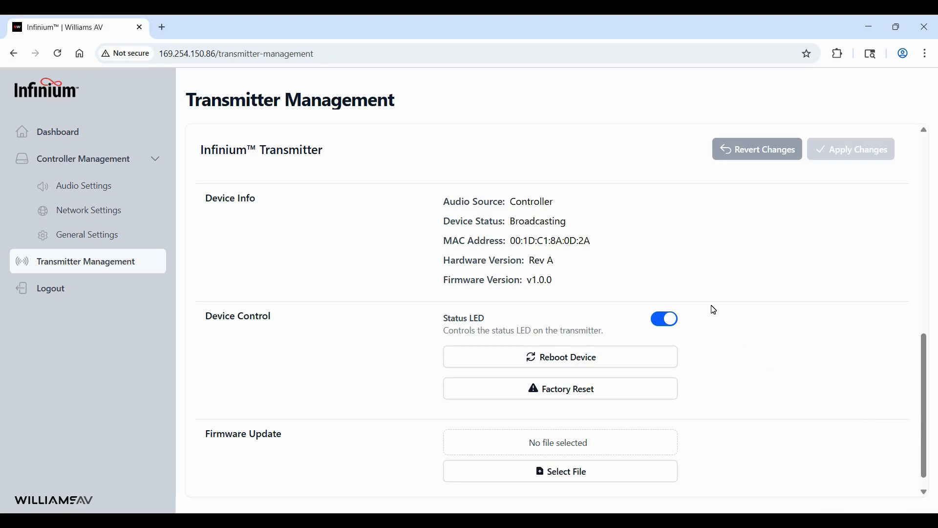
{"action": "scroll", "coordinate": [714, 310], "scroll_direction": "down", "scroll_amount": 1}
{"action": "left_click", "coordinate": [580, 332]}
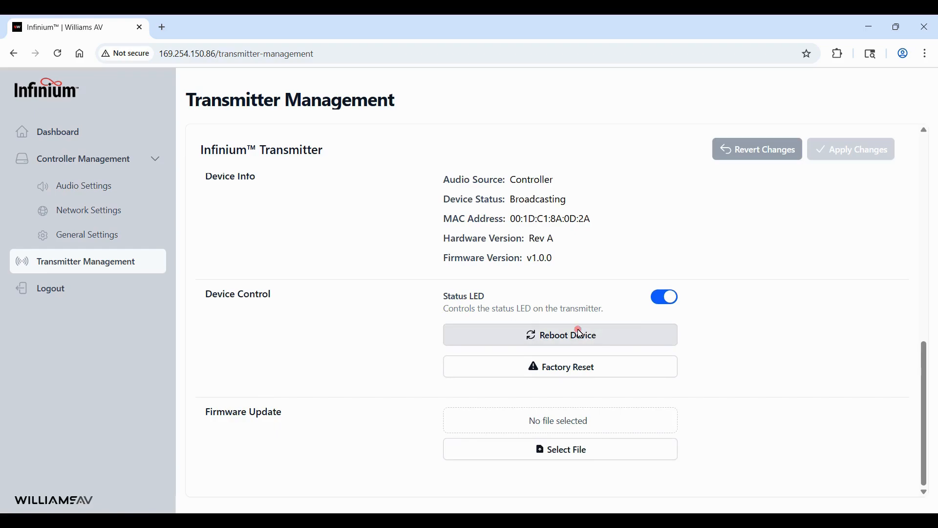
{"action": "left_click", "coordinate": [448, 338]}
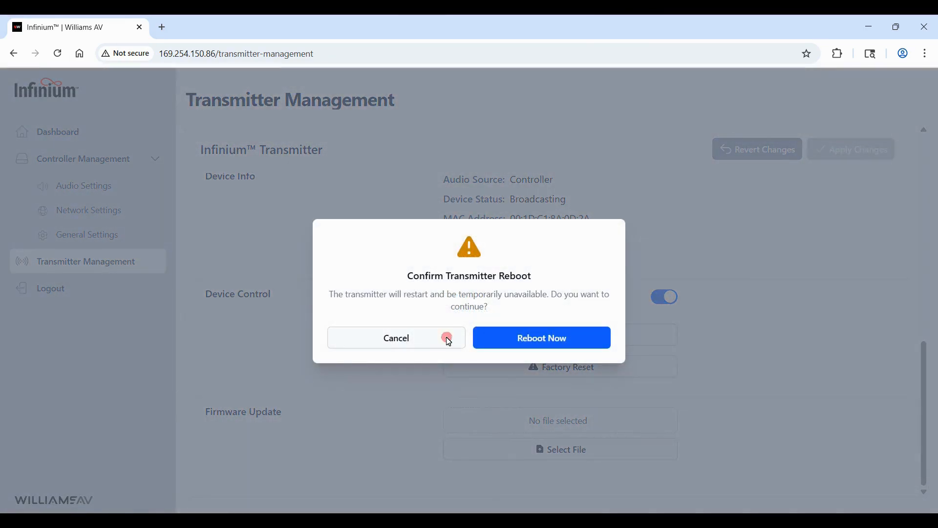
{"action": "left_click", "coordinate": [573, 370]}
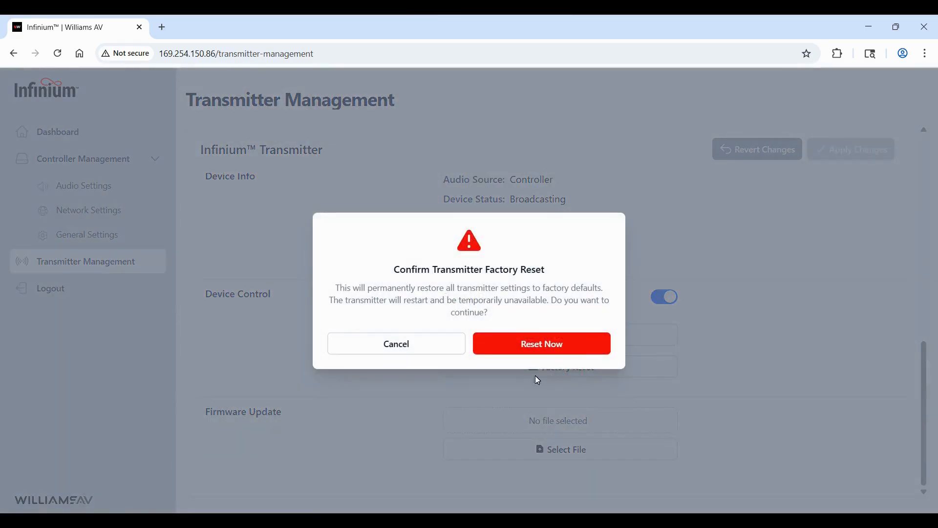
{"action": "left_click", "coordinate": [421, 349]}
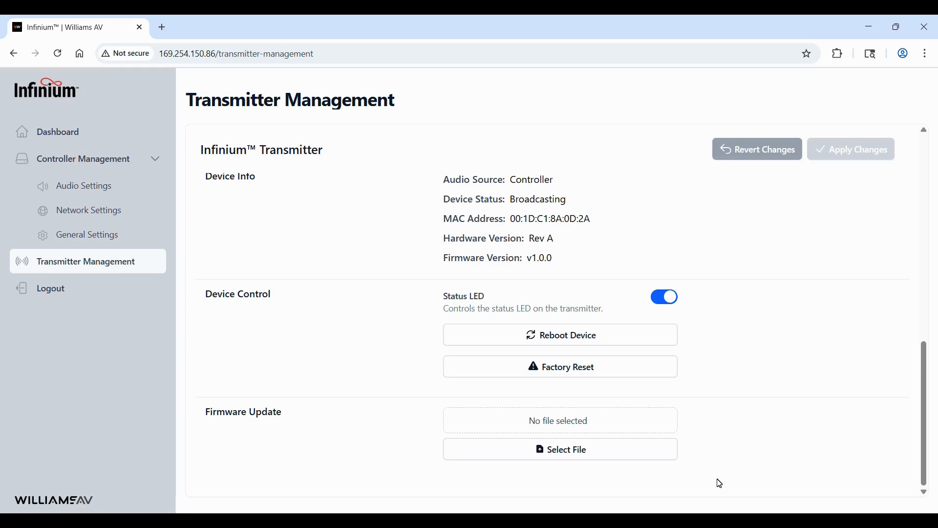
{"action": "scroll", "coordinate": [720, 485], "scroll_direction": "up", "scroll_amount": 2}
{"action": "scroll", "coordinate": [720, 485], "scroll_direction": "down", "scroll_amount": 2}
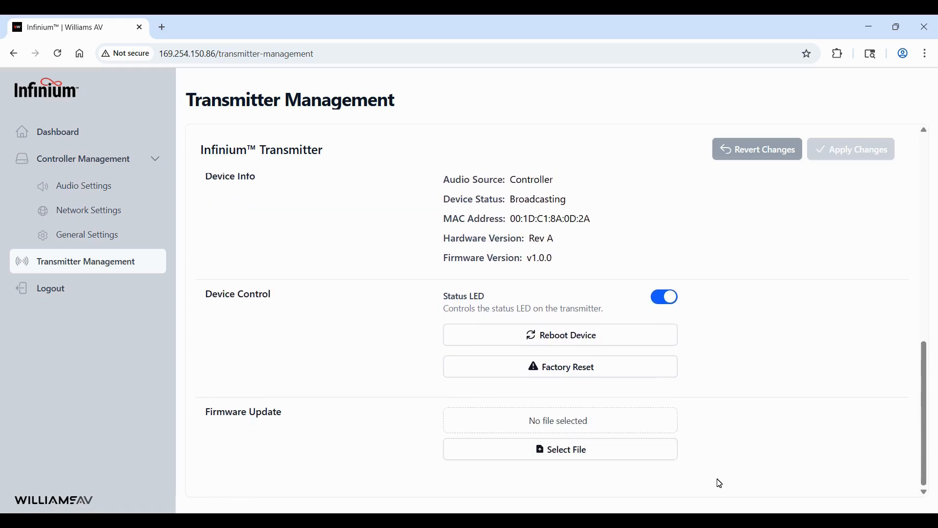